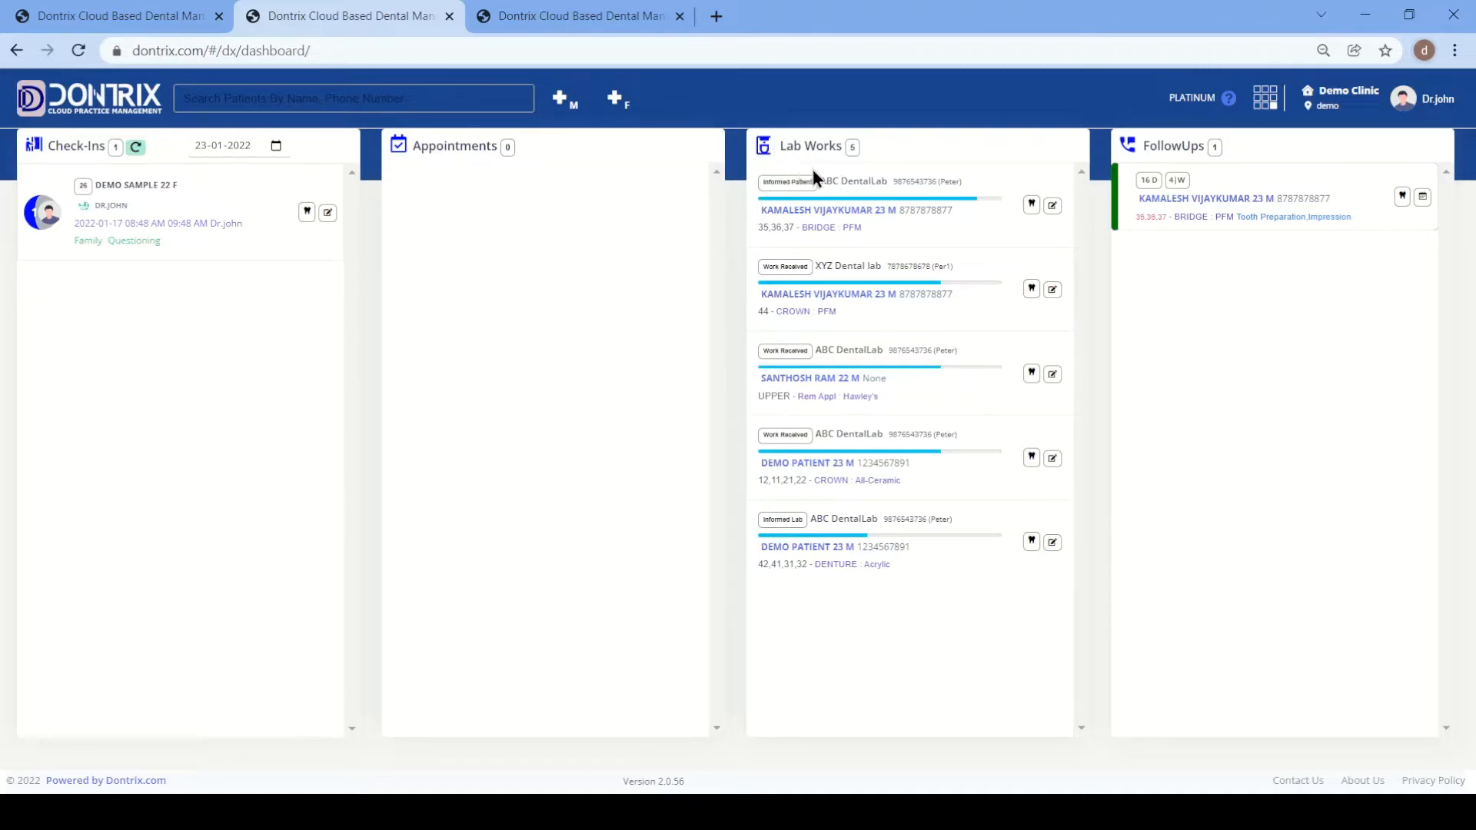
Step: Go to the lab module's list of dental labs and view the form for adding a lab, closing it without saving
left_click(1265, 97)
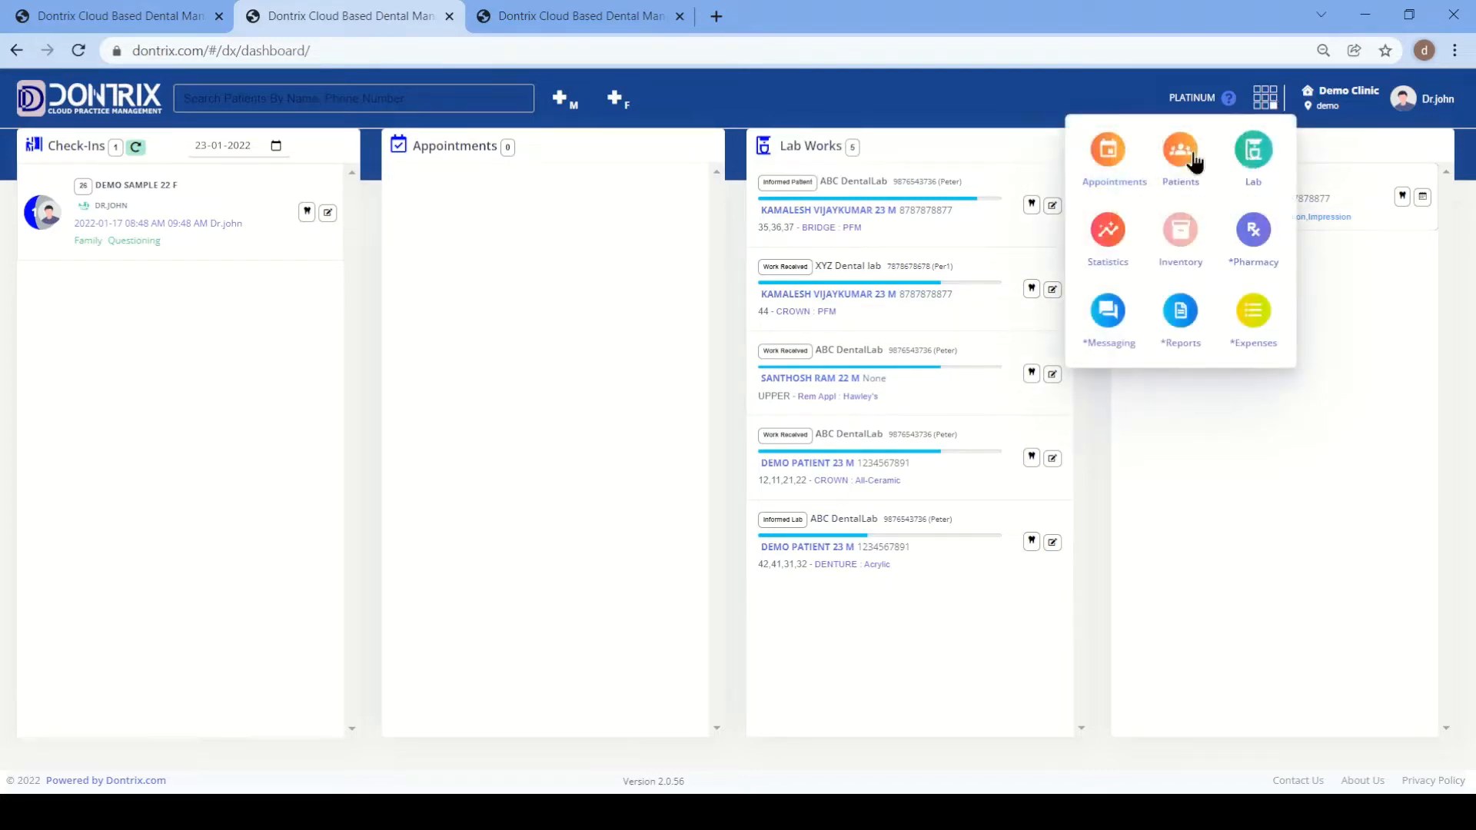
left_click(1255, 152)
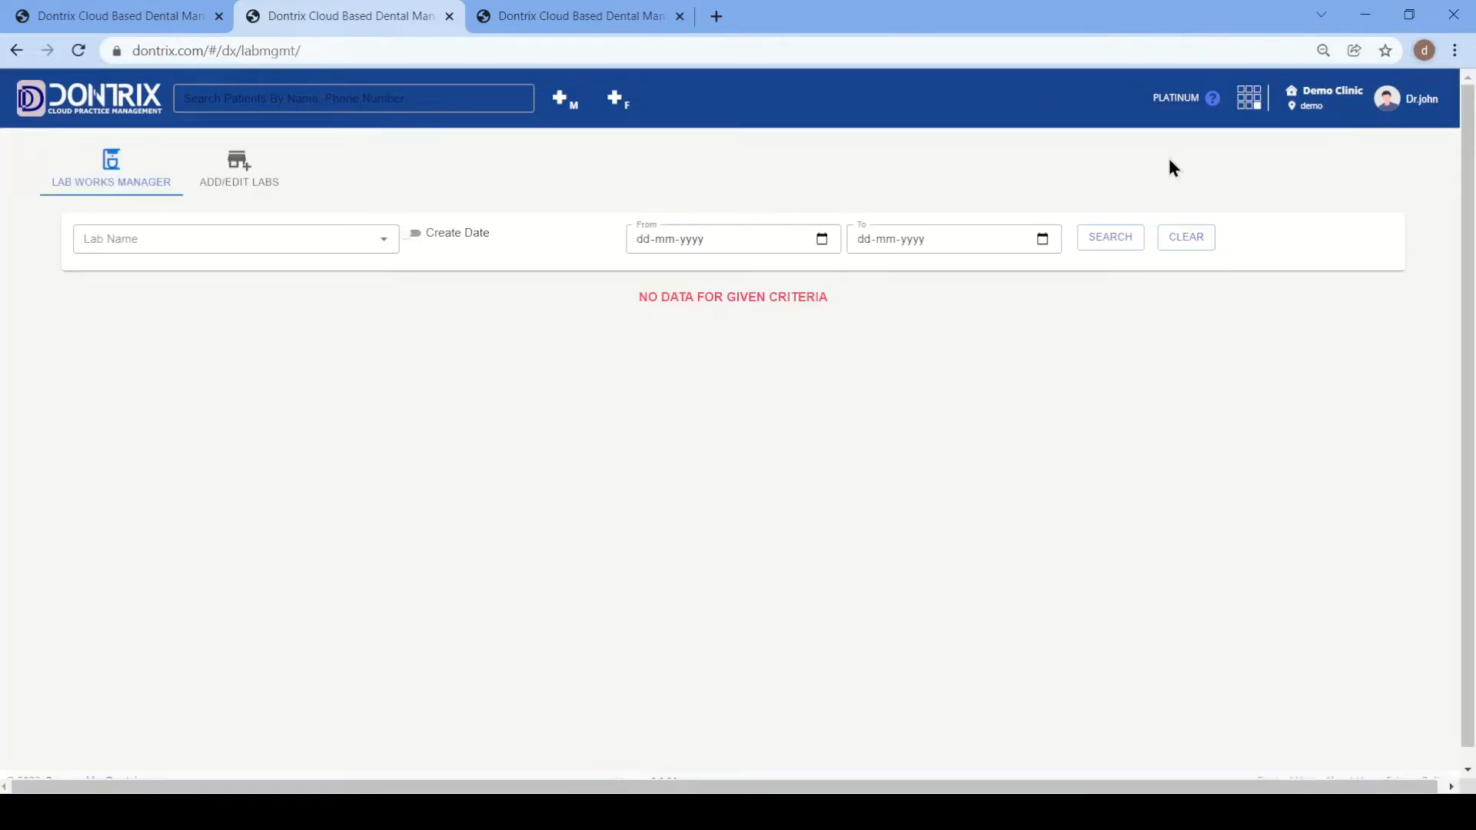
left_click(238, 168)
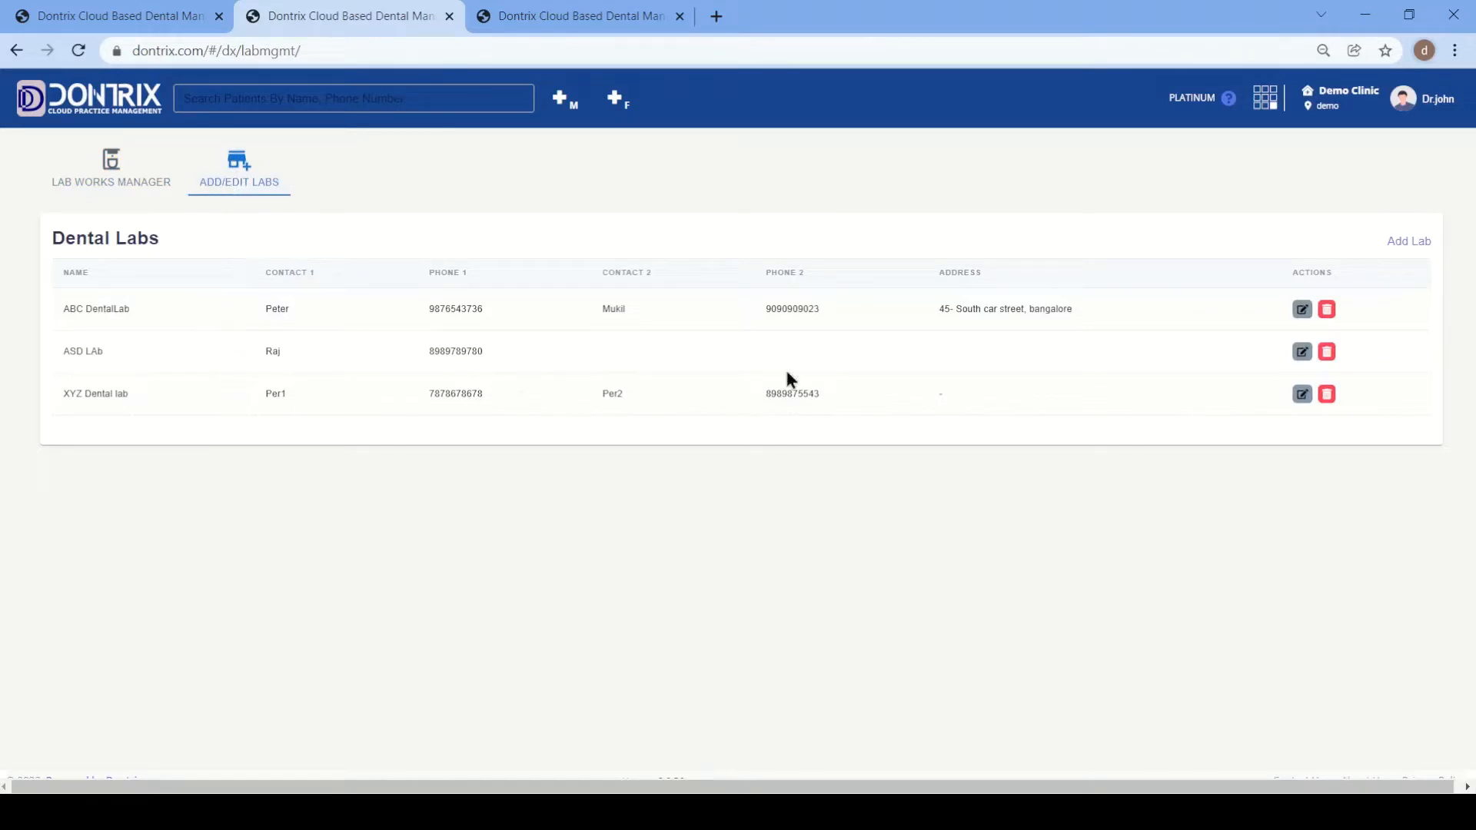
left_click(1409, 243)
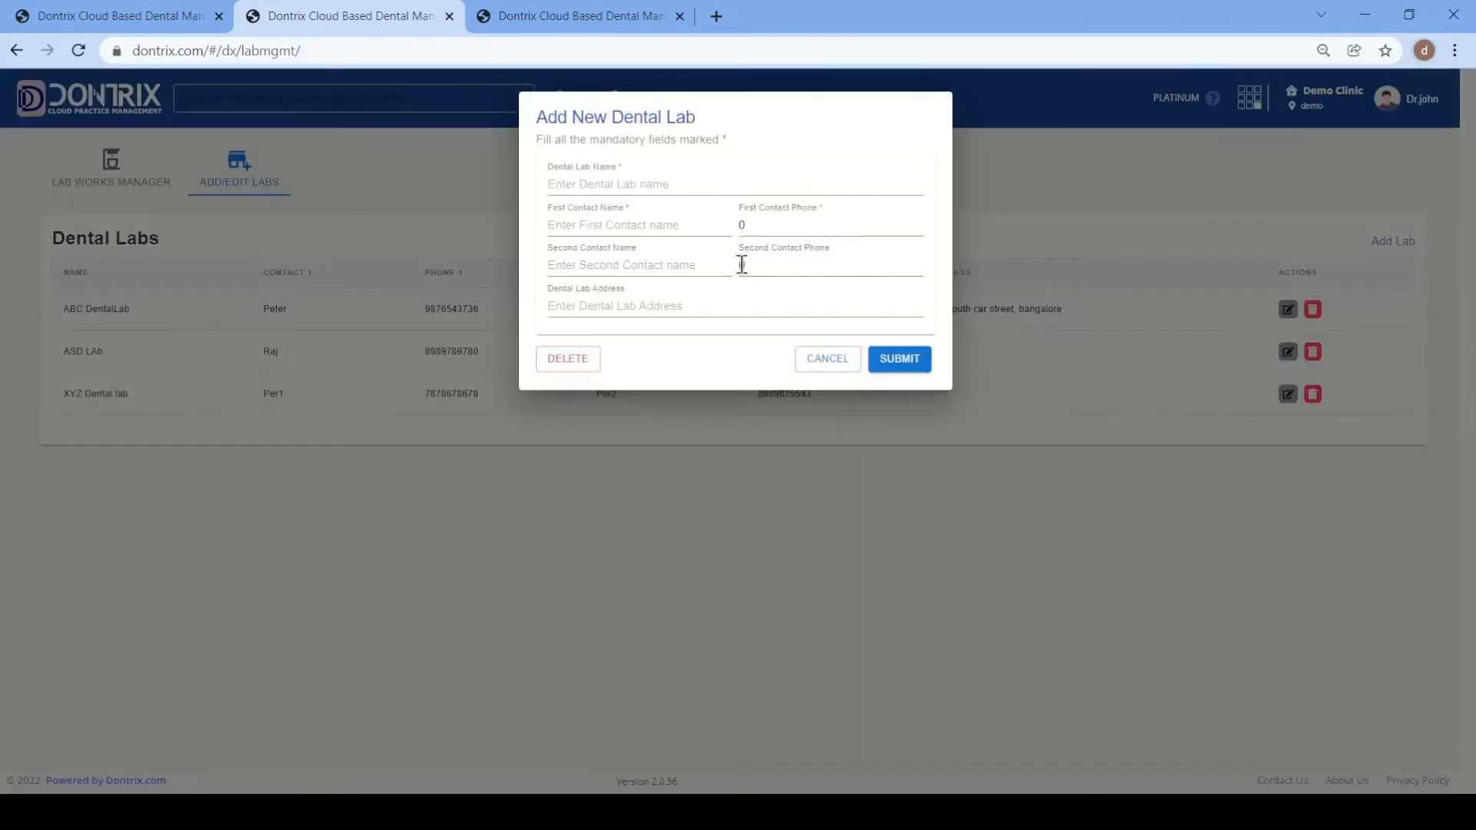
left_click(837, 360)
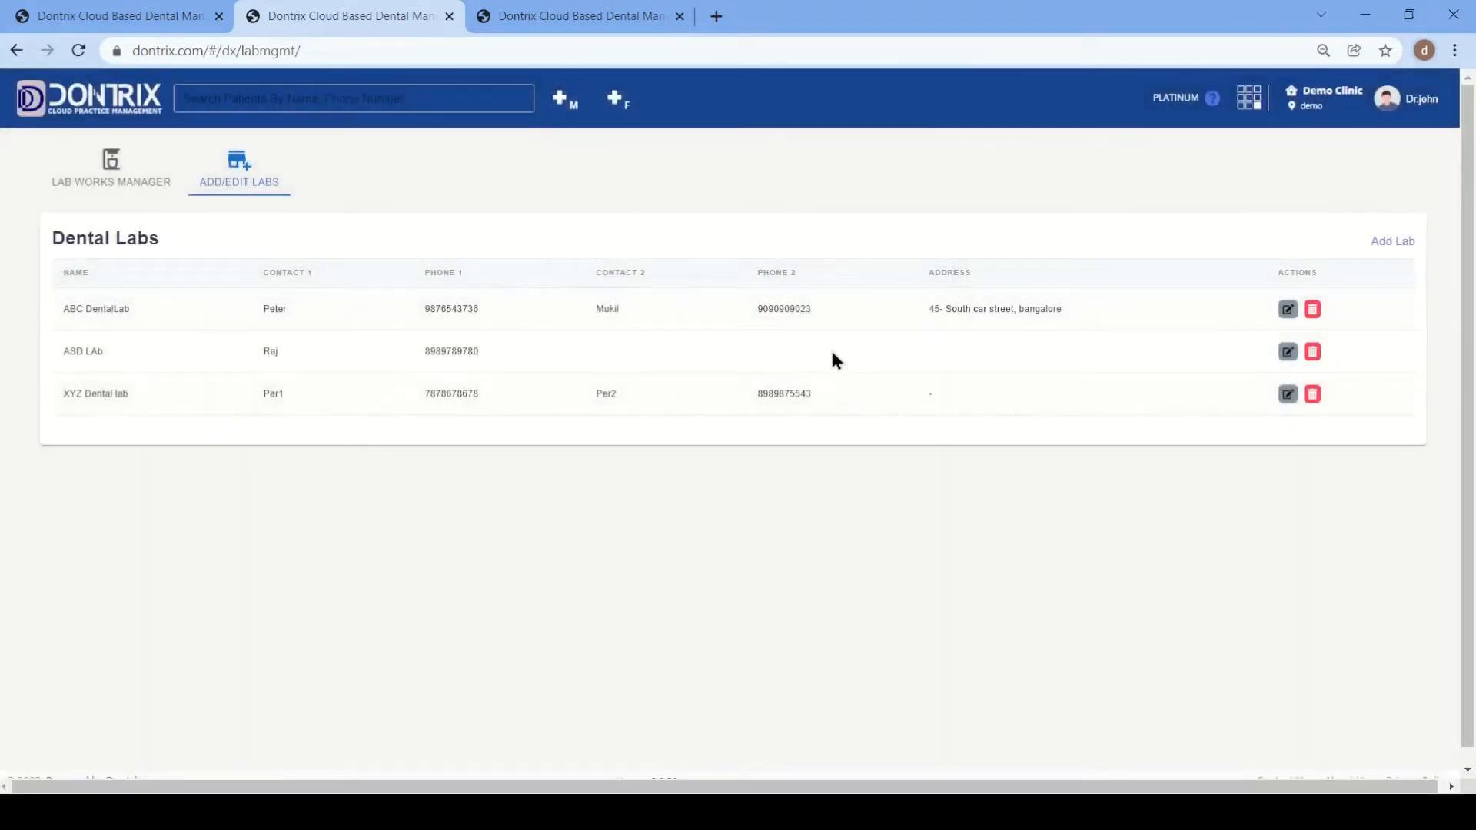
Step: Examine the lab and contact details of the first lab work on the dashboard and view the demo patient's treatment page
left_click(192, 19)
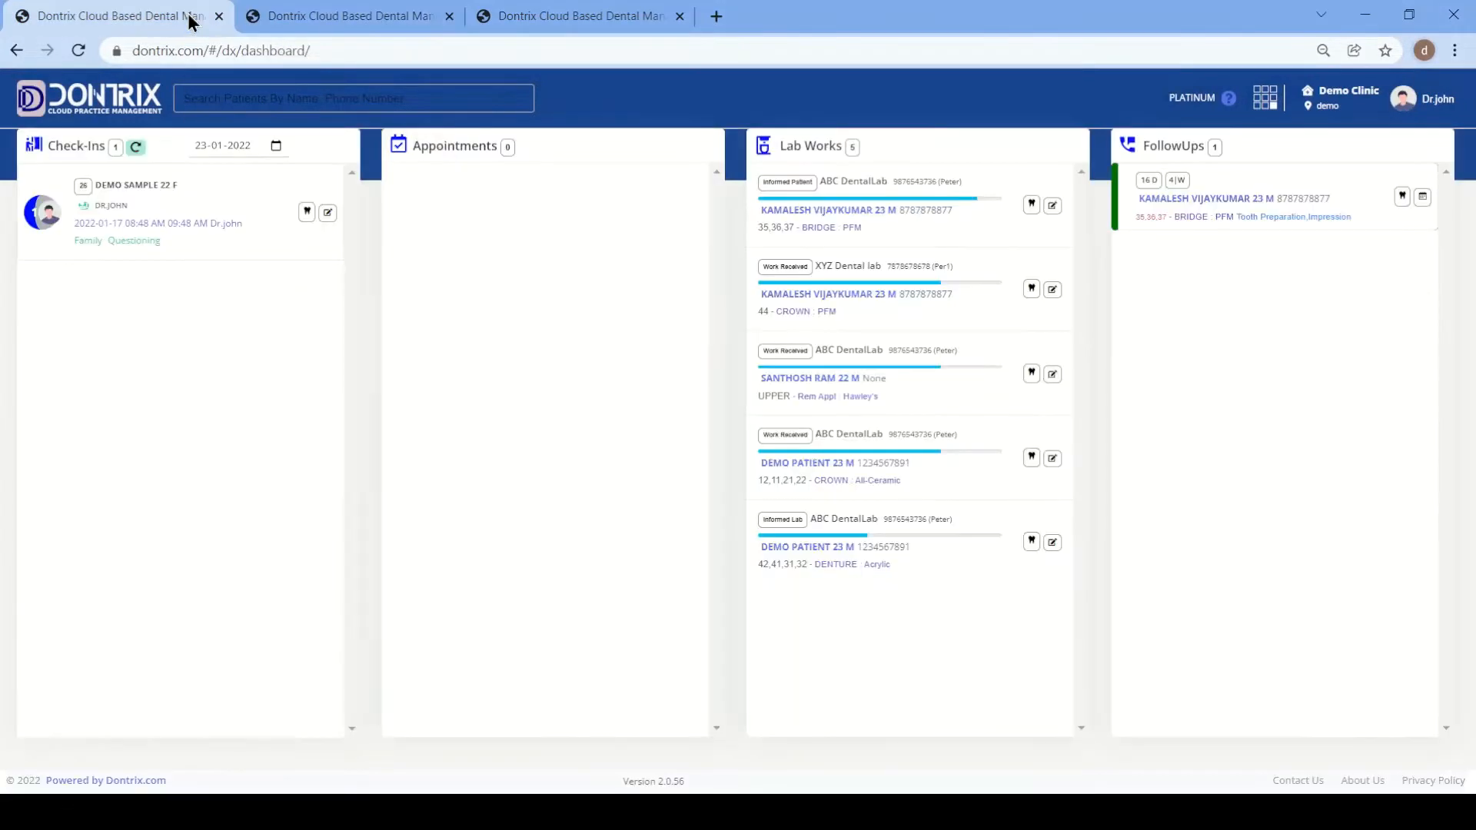
left_click_drag(817, 185, 947, 182)
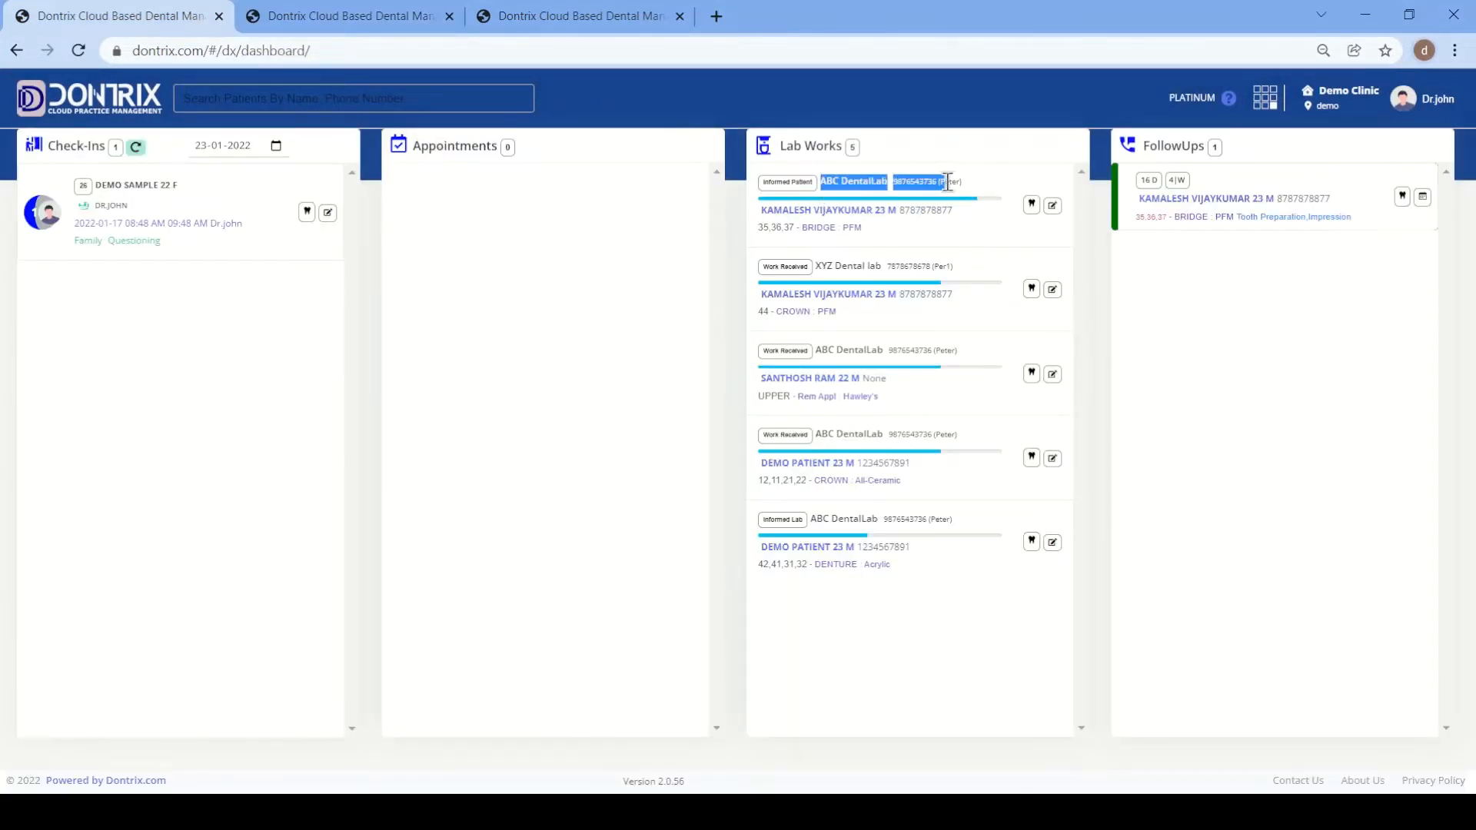
left_click(981, 184)
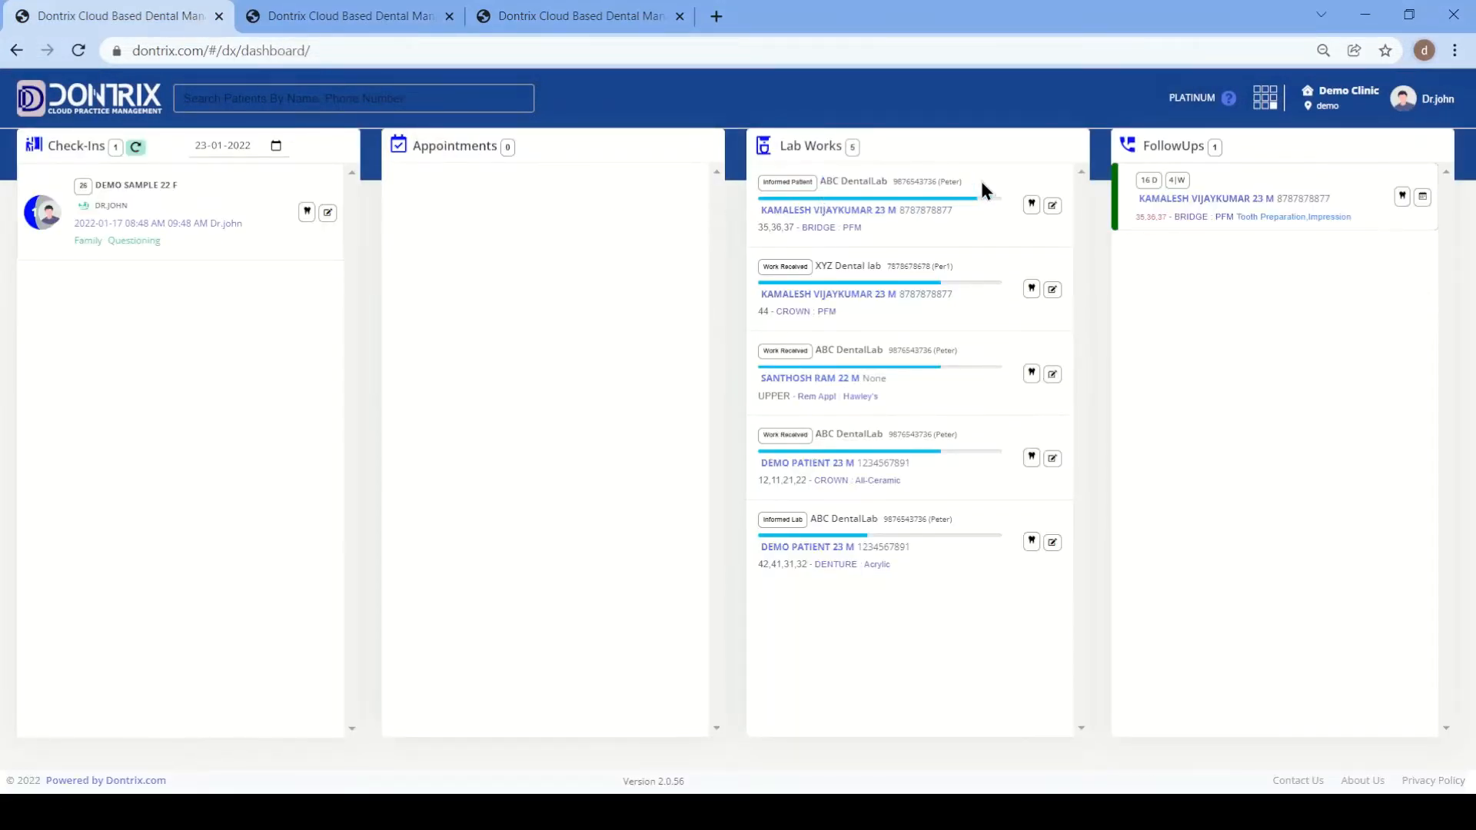
left_click(547, 25)
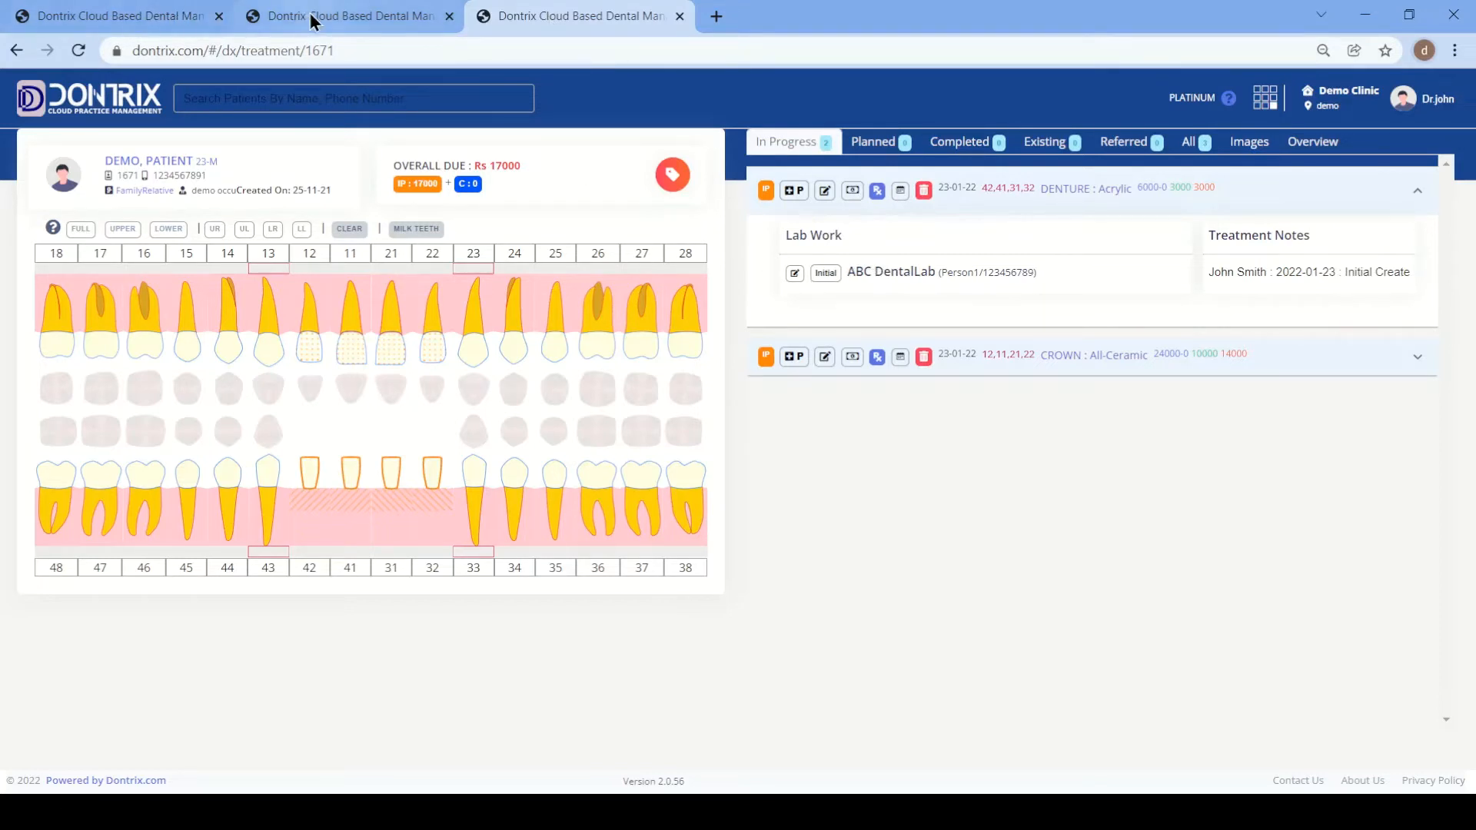
Step: View the work order details of the dashboard's 35,36,37 bridge and 44 crown lab works, closing each without saving
left_click(169, 13)
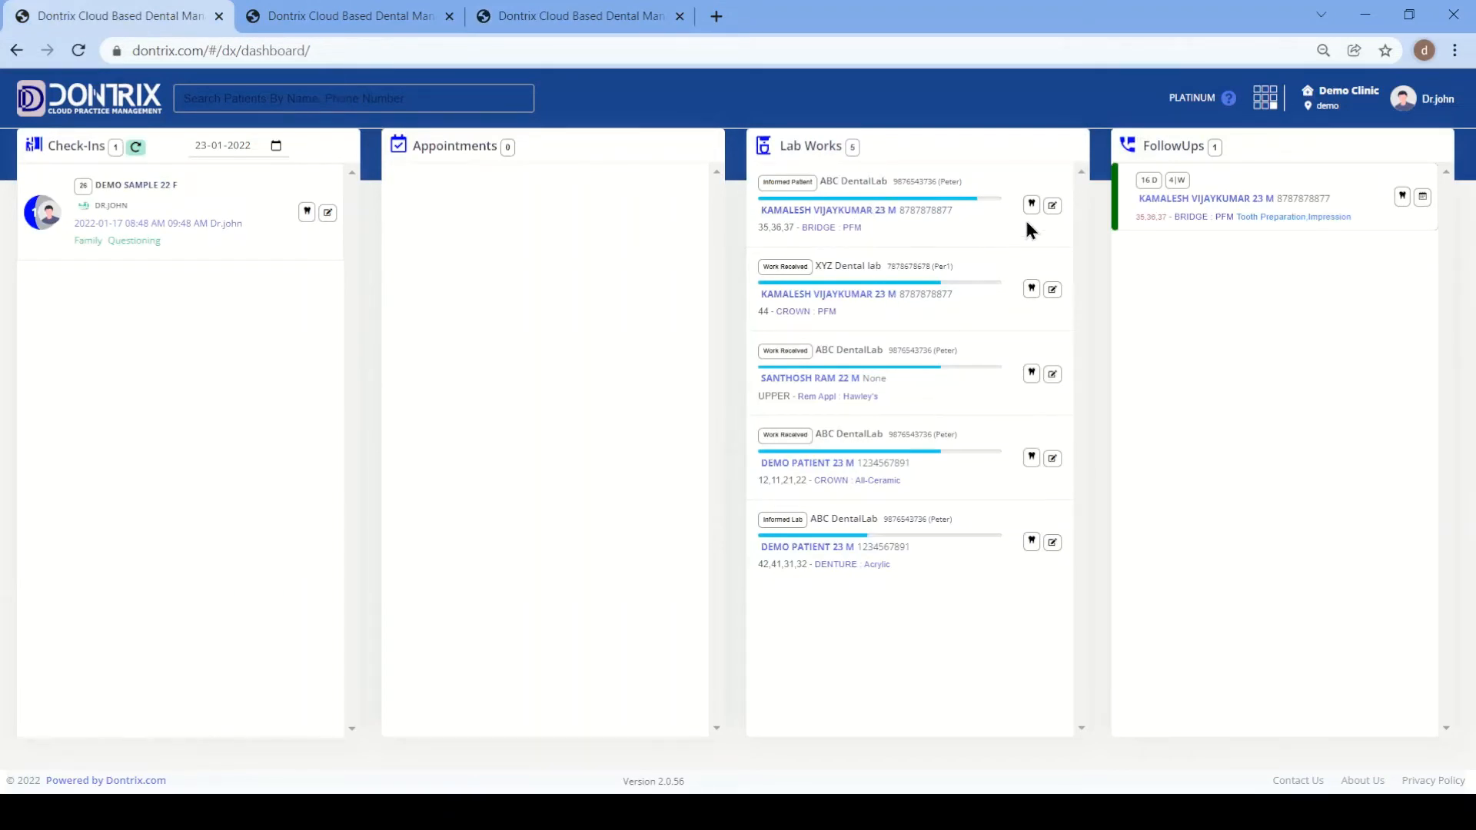
left_click(1052, 205)
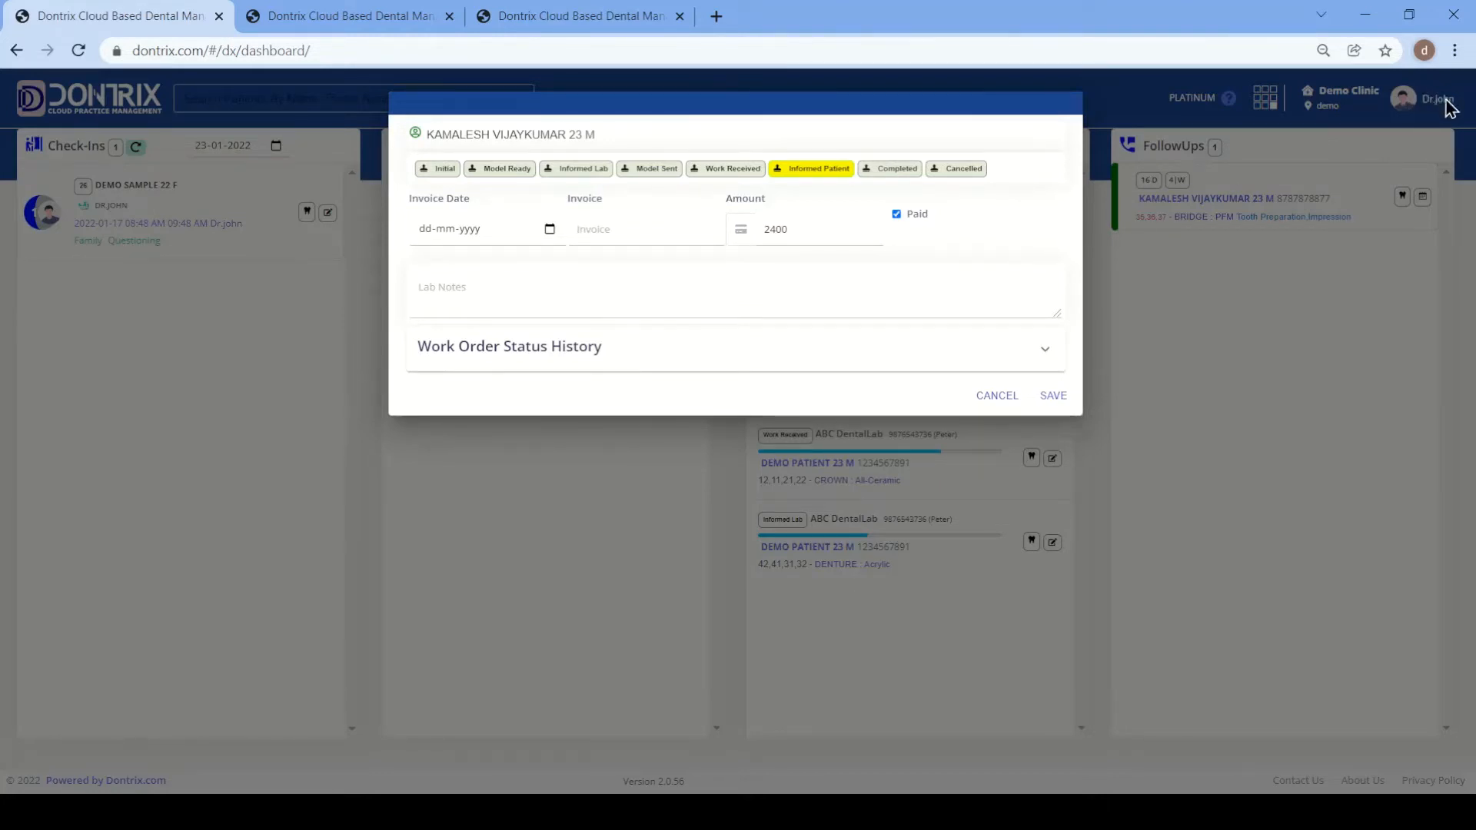
left_click(997, 397)
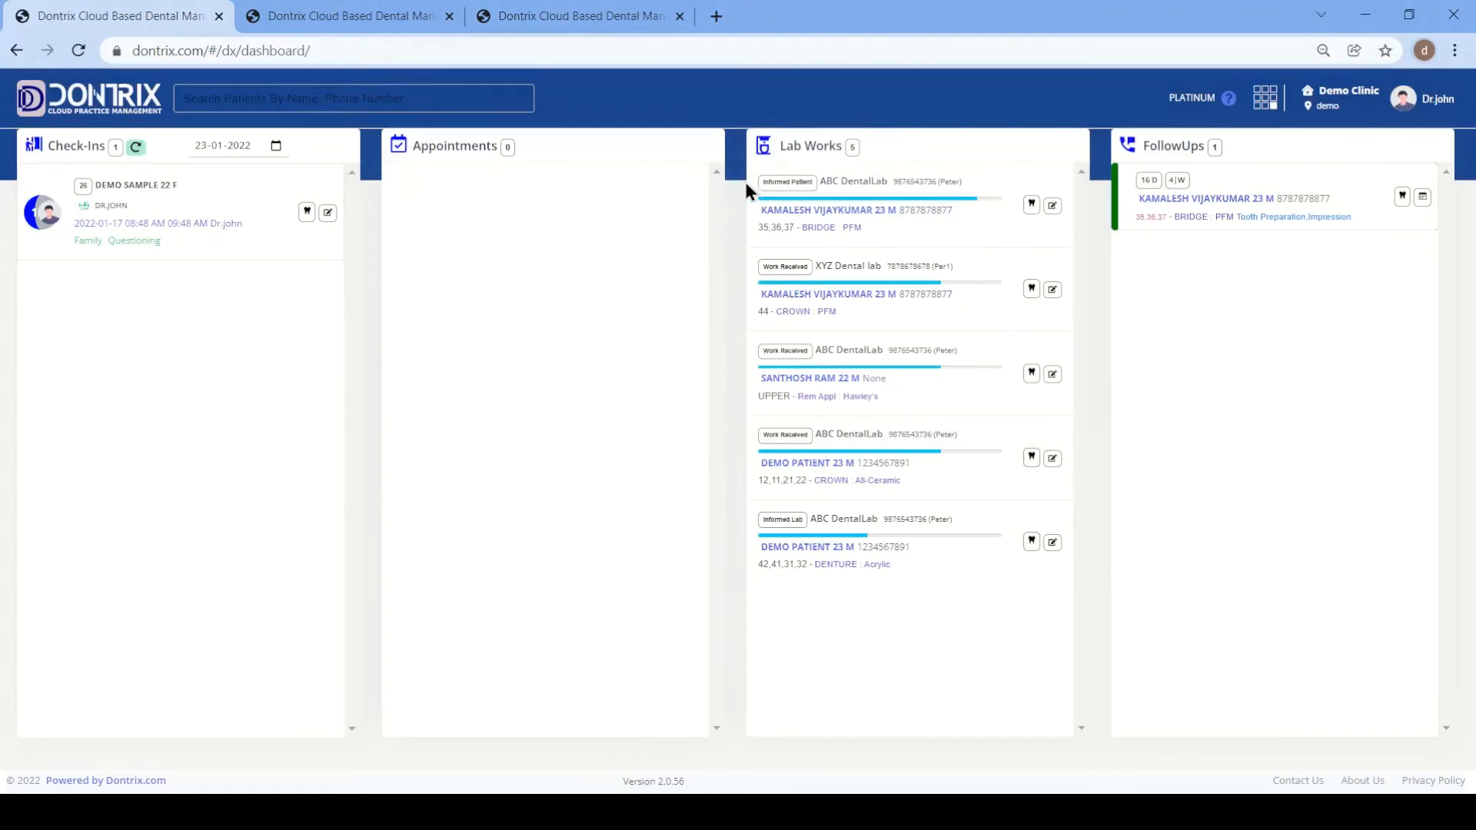
left_click(1051, 290)
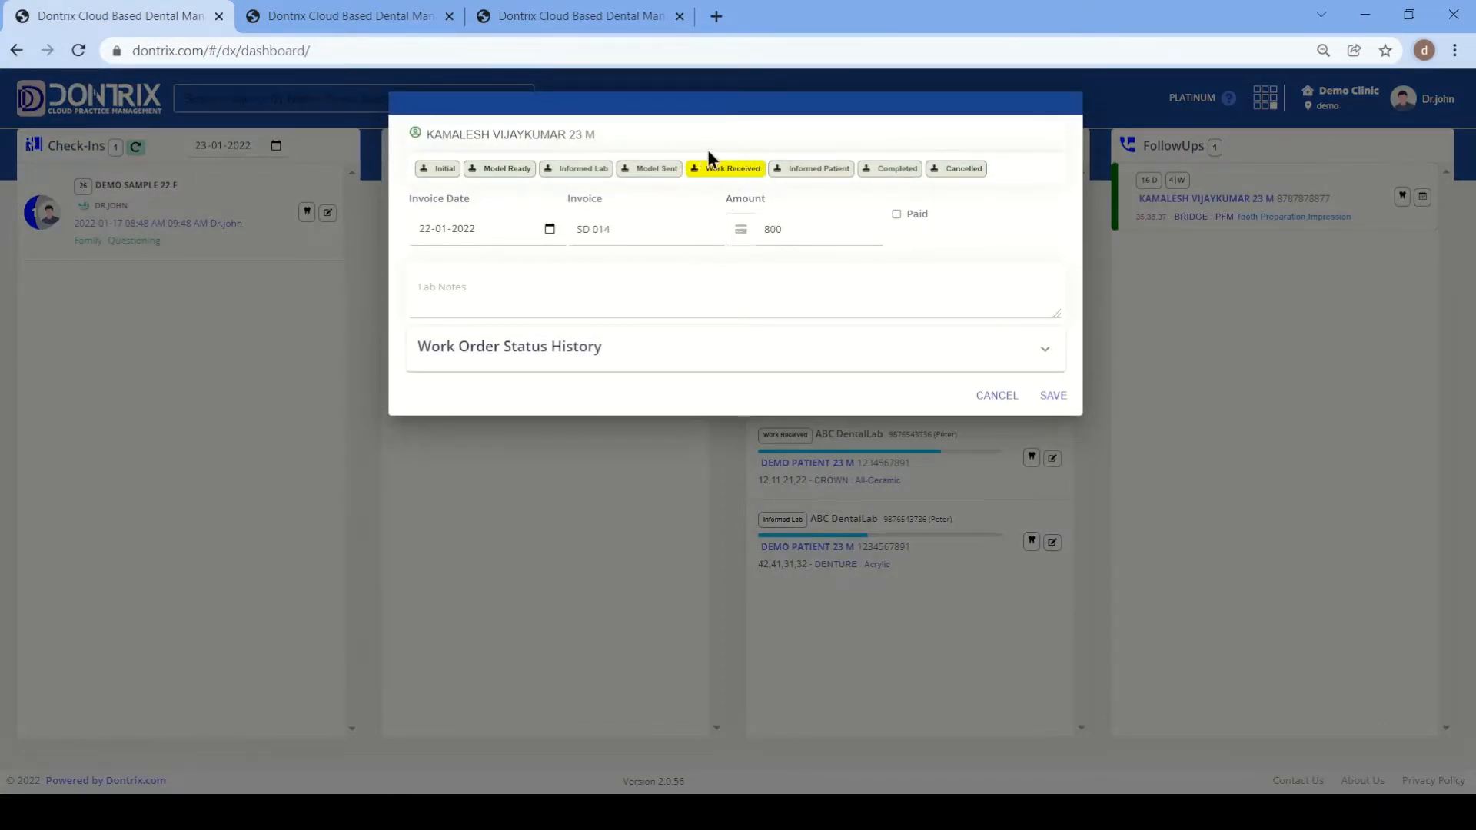
left_click(992, 397)
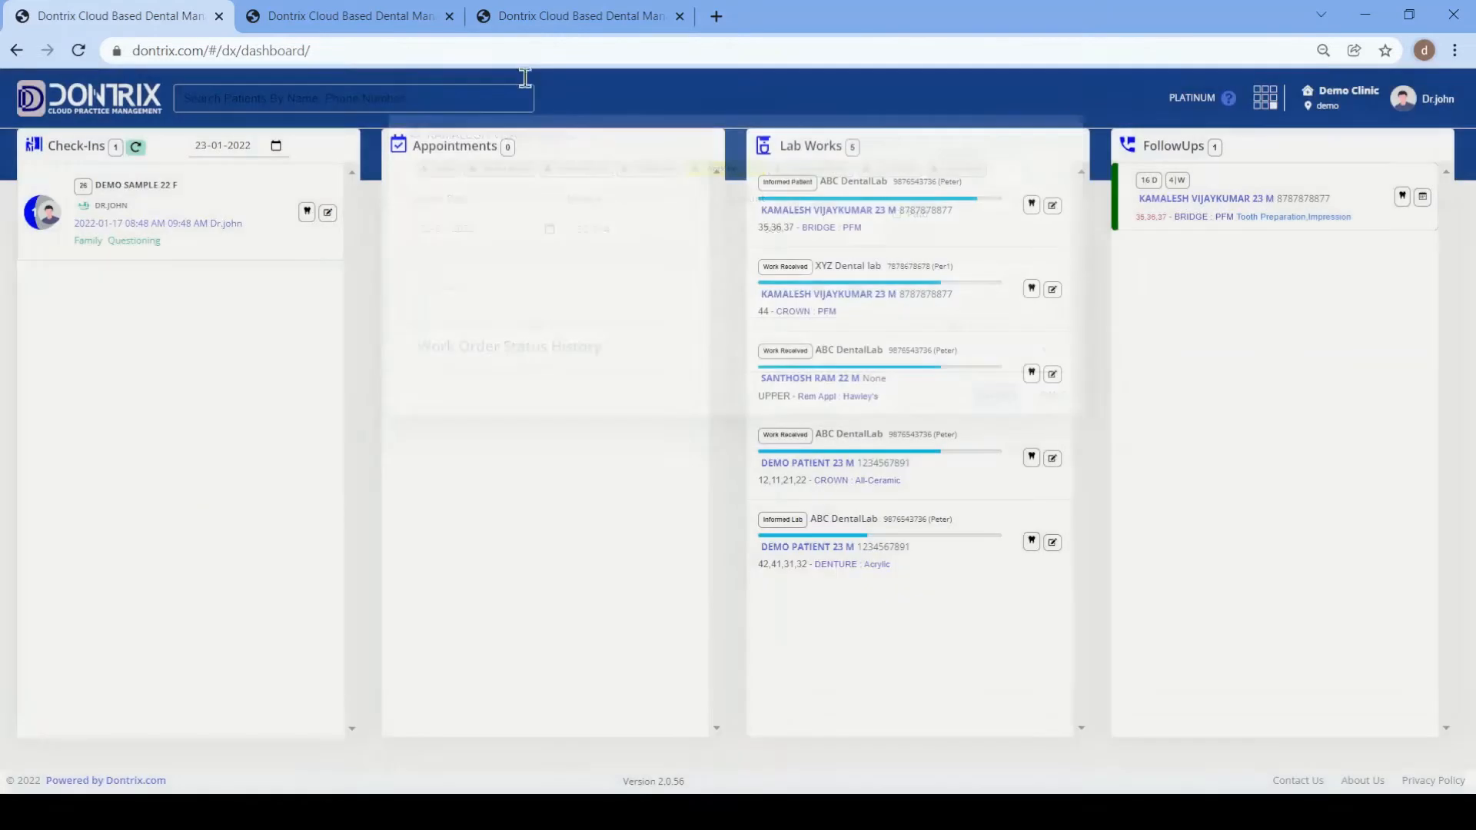
Step: Switch from the dental labs list to the Lab Works Manager and run a search without filters
left_click(370, 11)
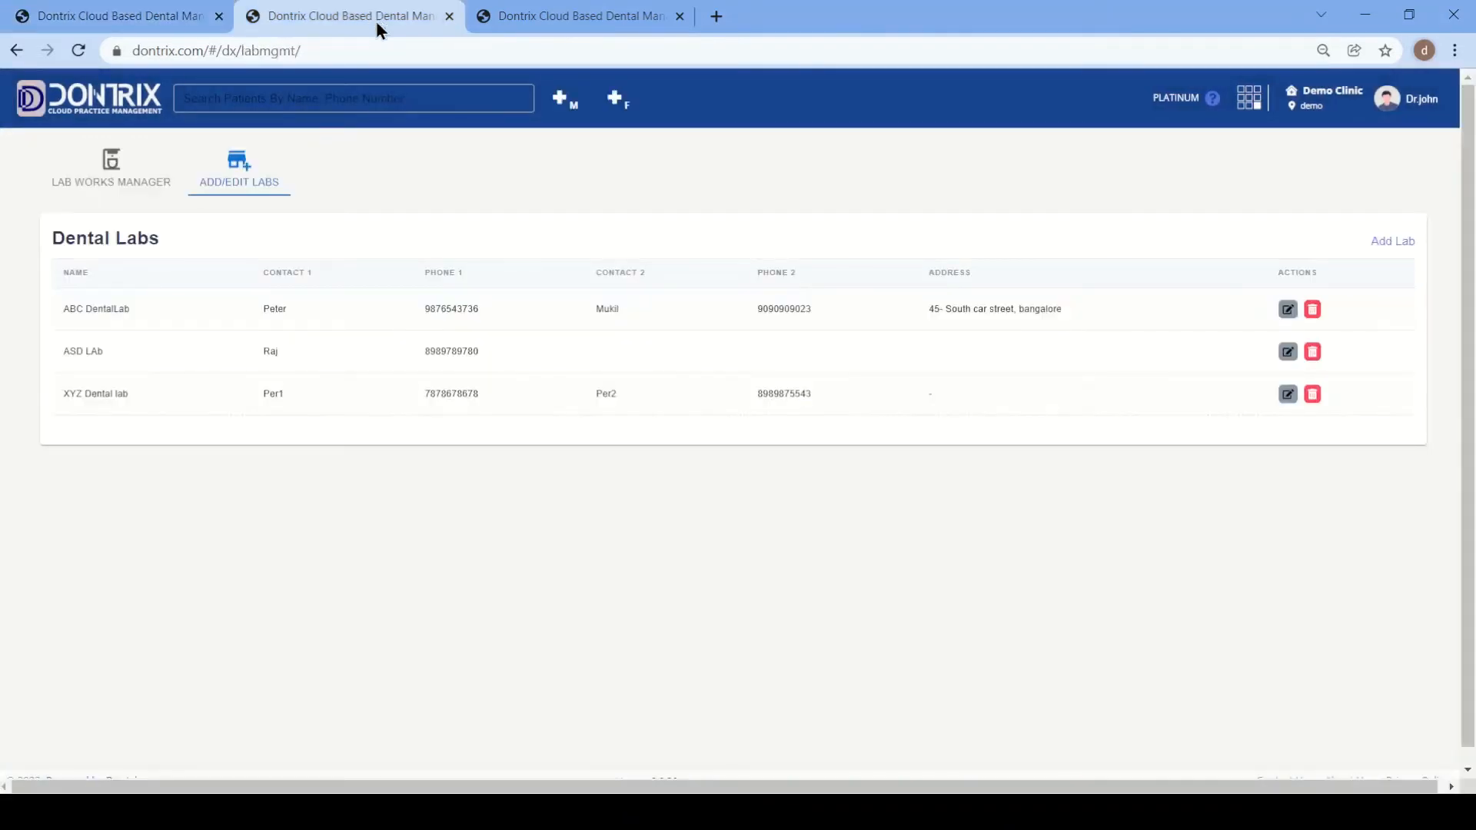
left_click(111, 163)
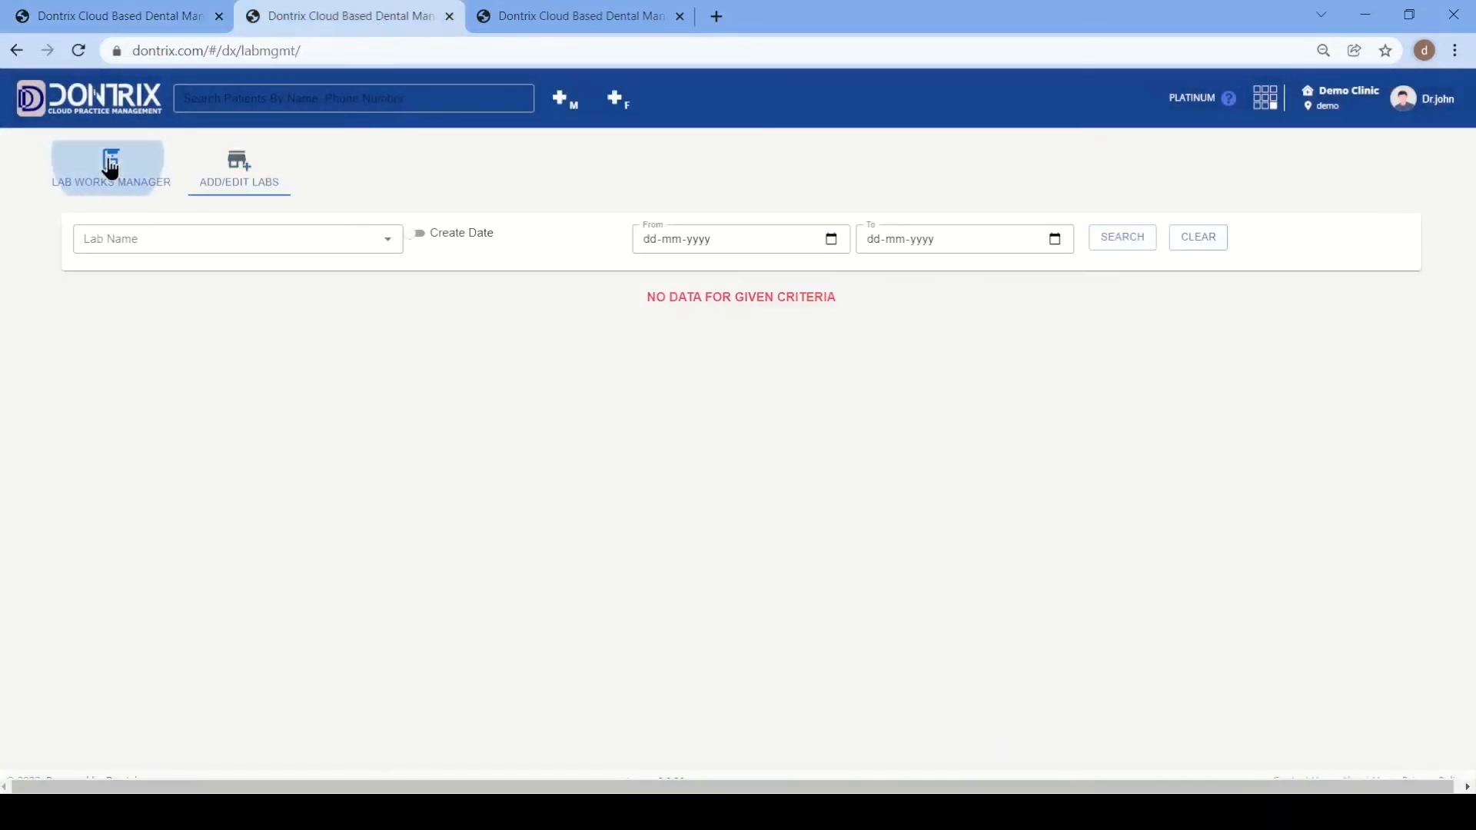
left_click(1104, 245)
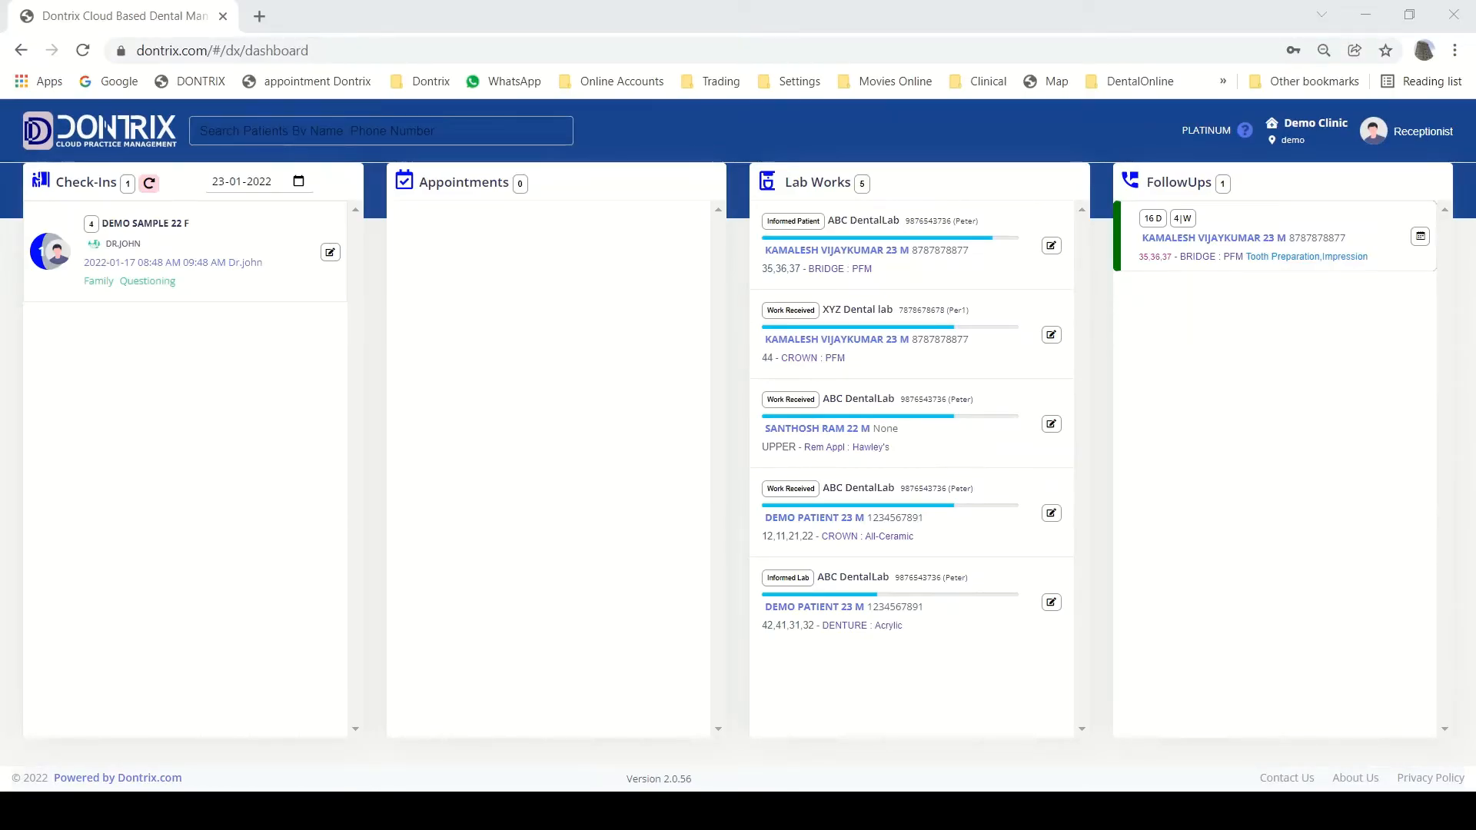
Step: From the receptionist account, view the account options and the work order of the 35,36,37 bridge, leaving it unsaved
left_click(418, 421)
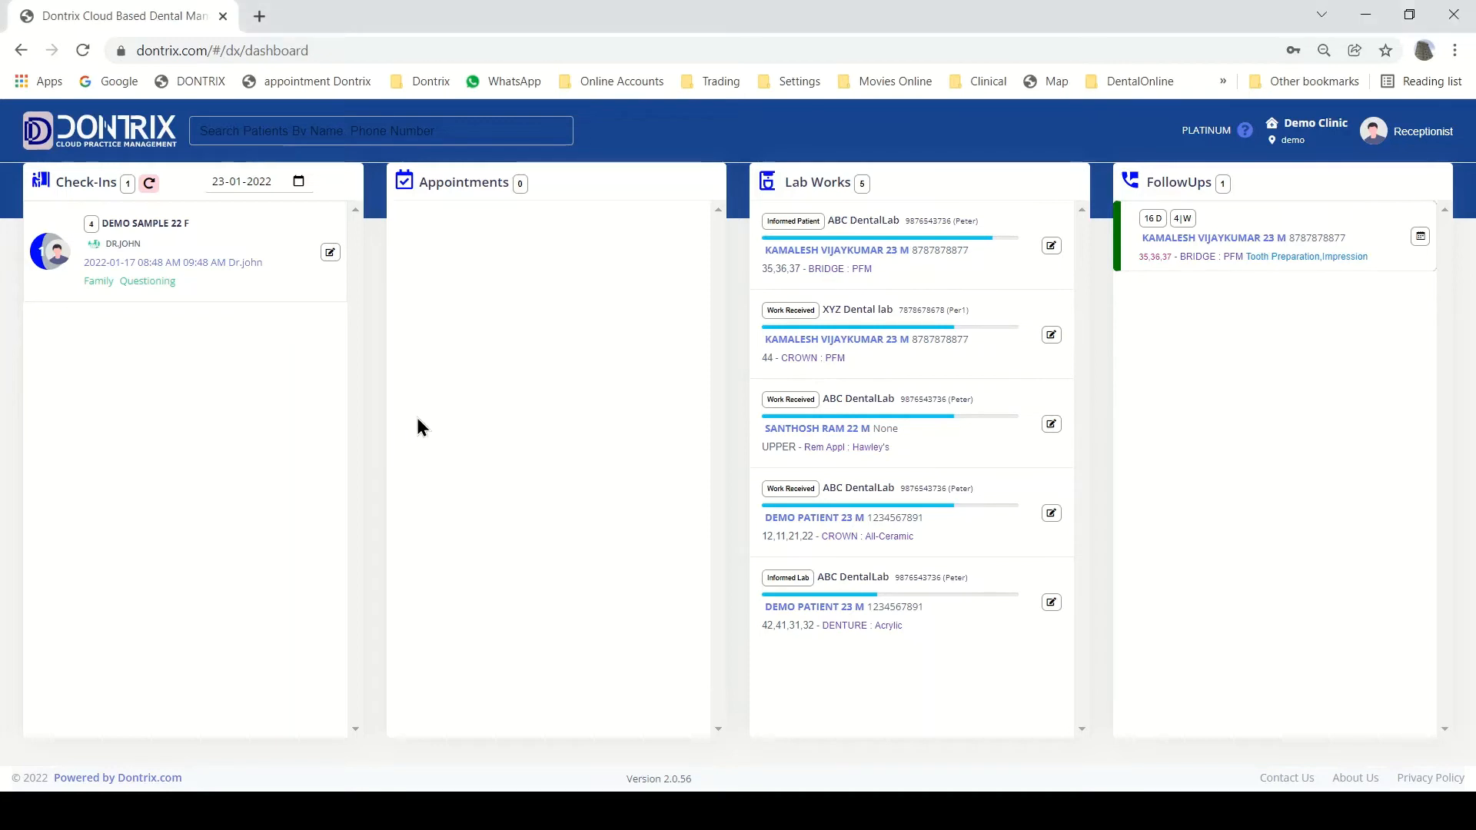
left_click(1417, 132)
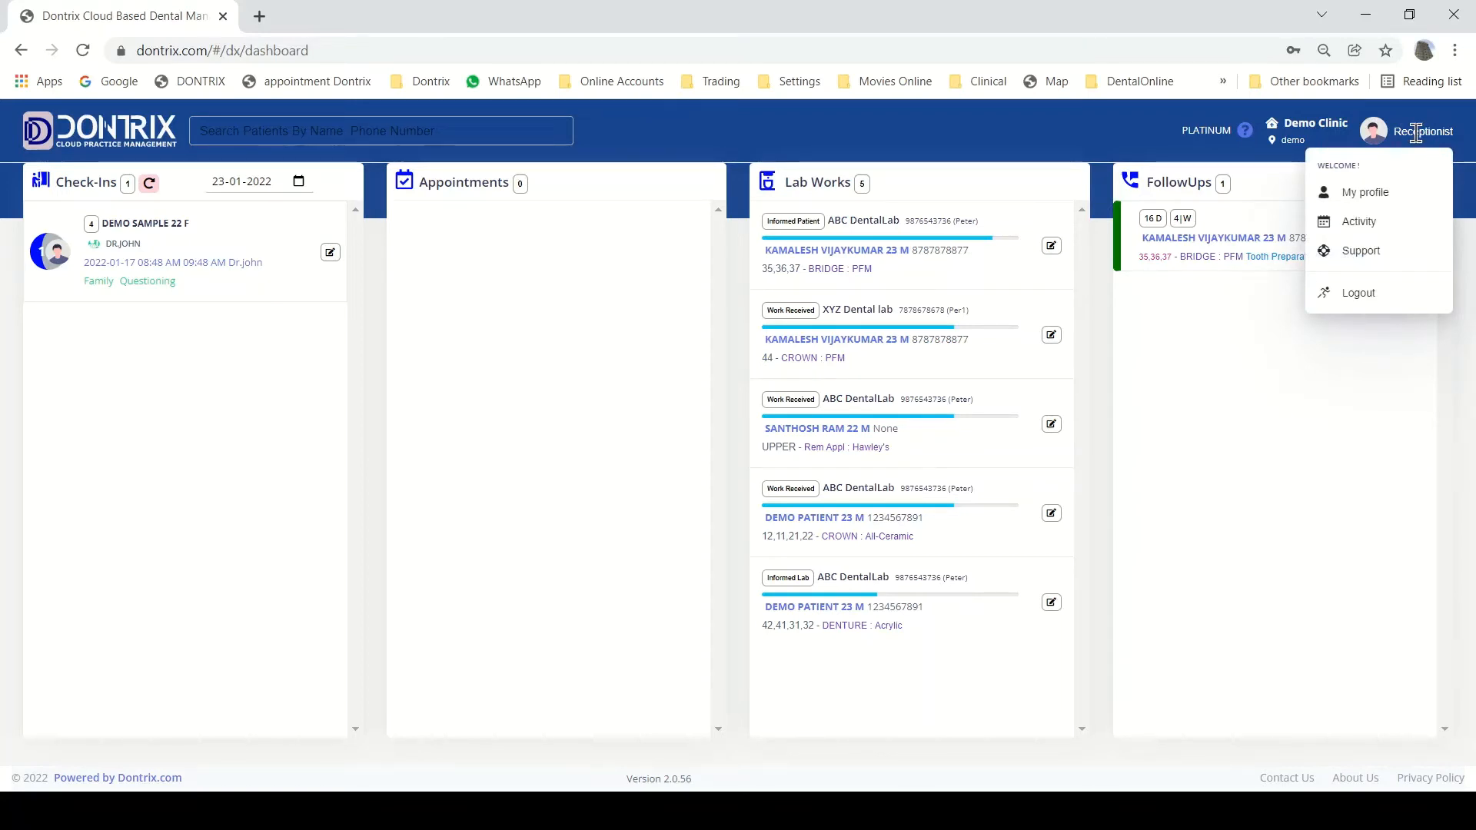
left_click(1051, 246)
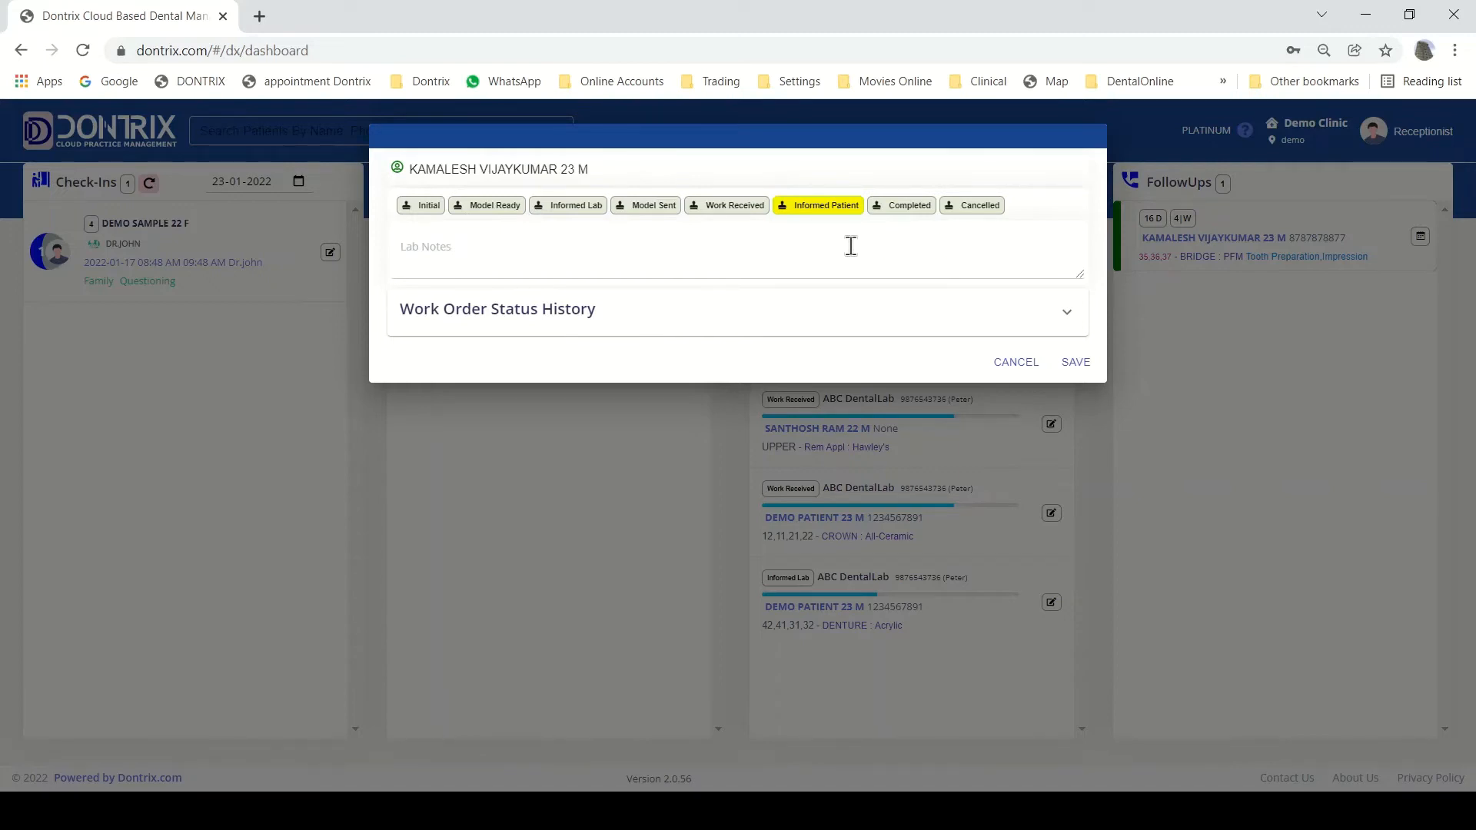
left_click(1014, 363)
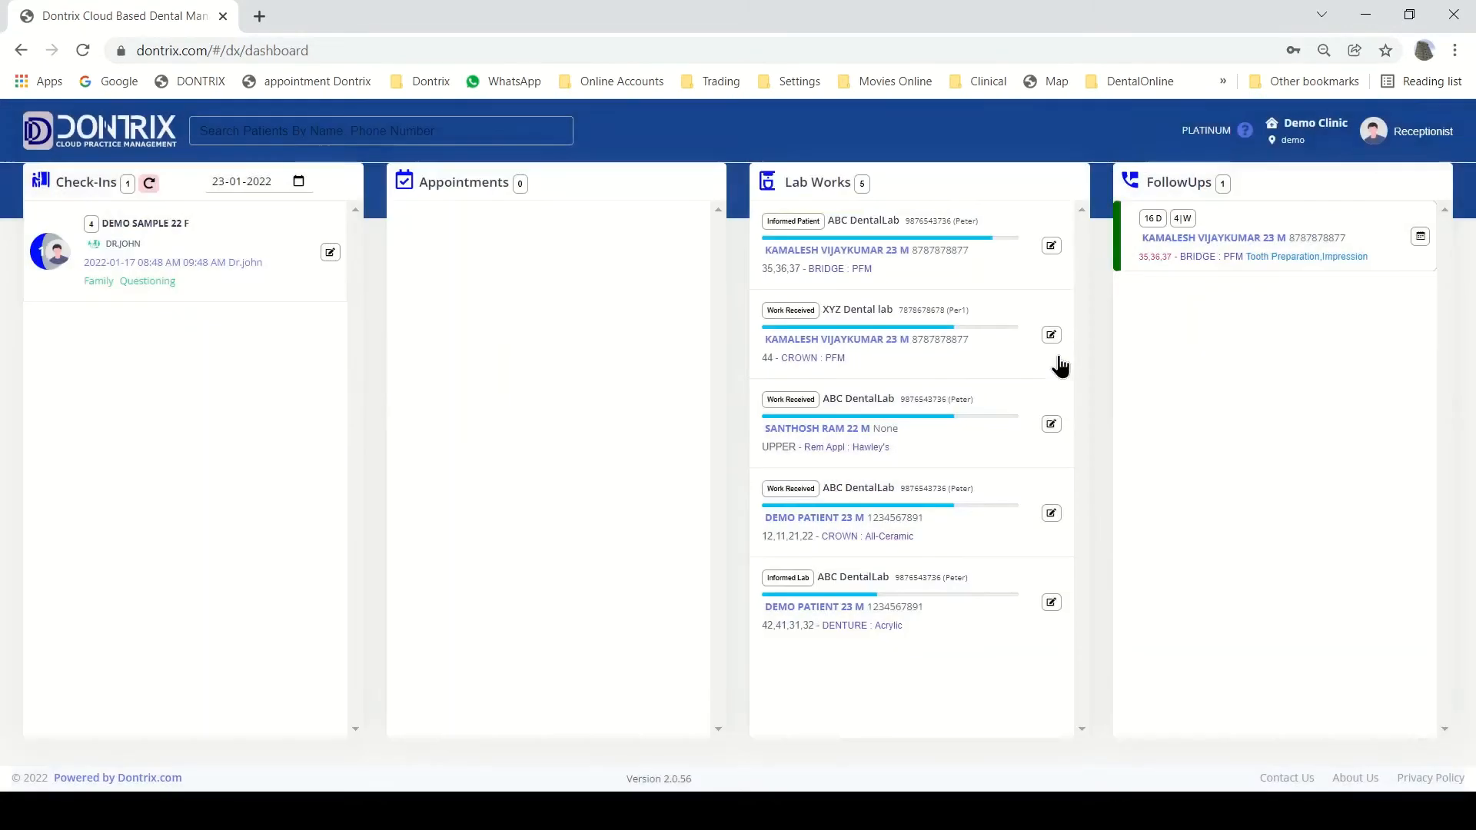
left_click(1425, 131)
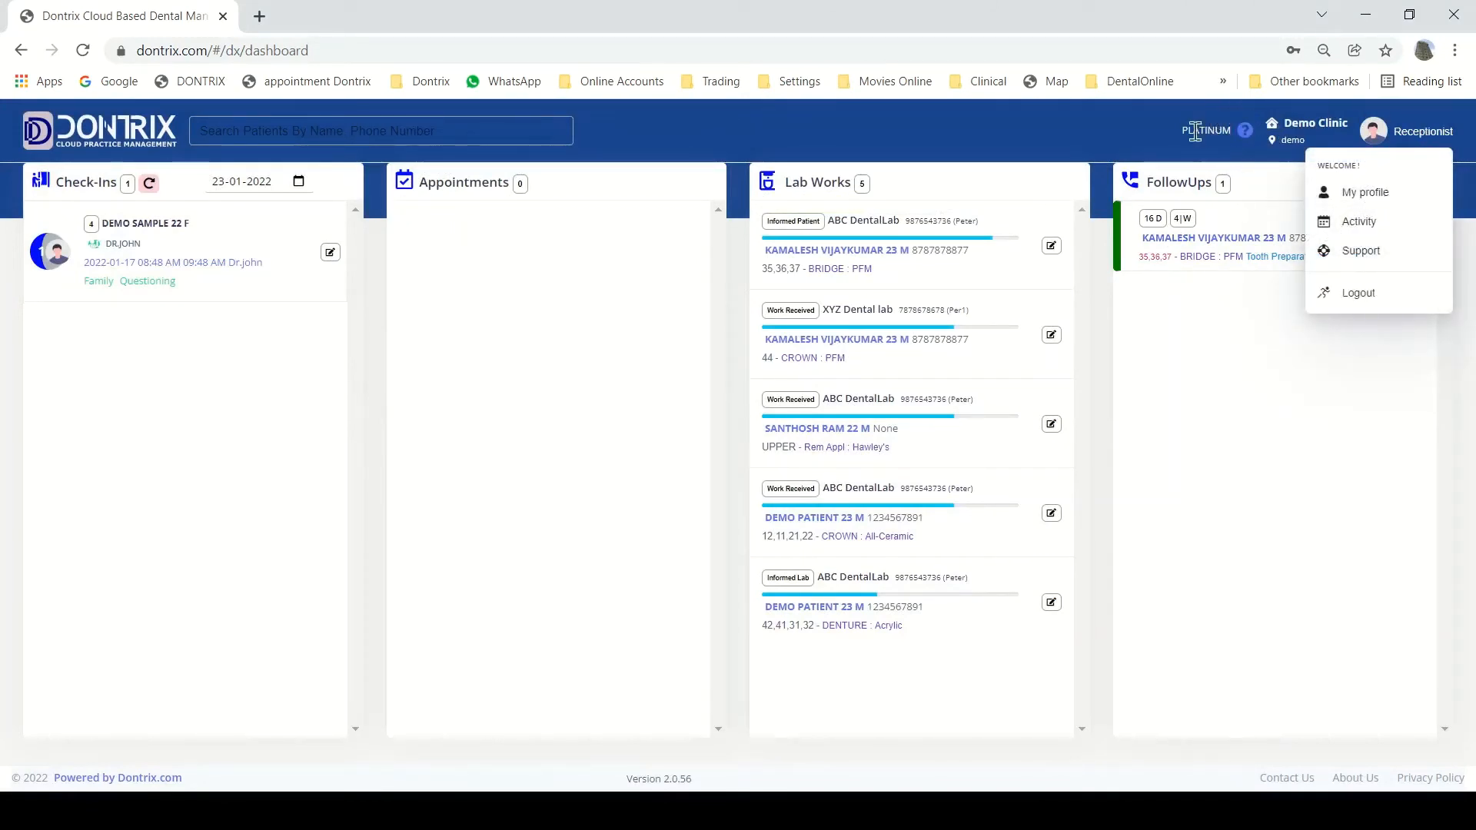
left_click(1033, 266)
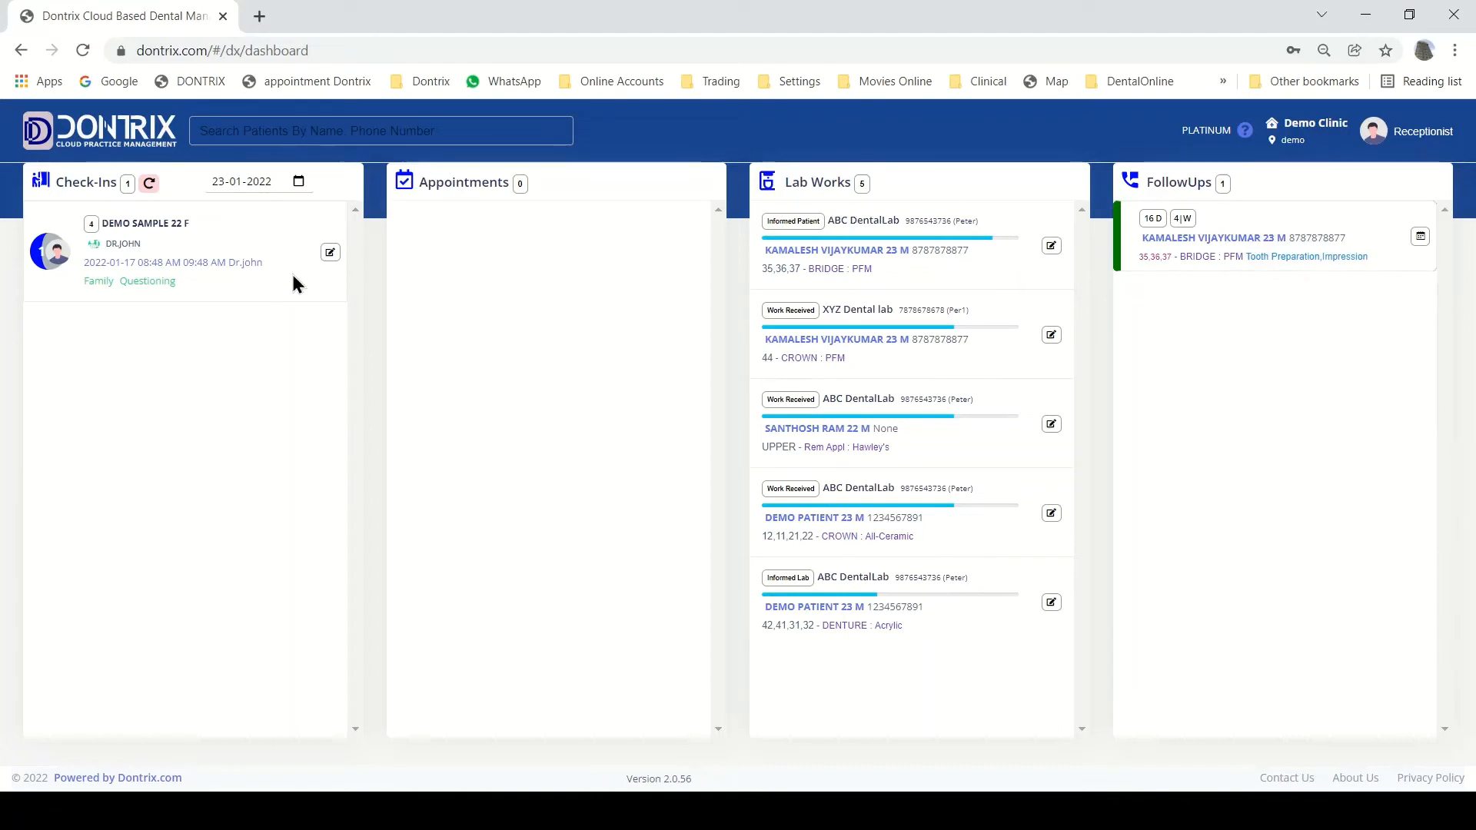
Step: Search the patients for "dem" in the receptionist account
left_click(285, 132)
type("de")
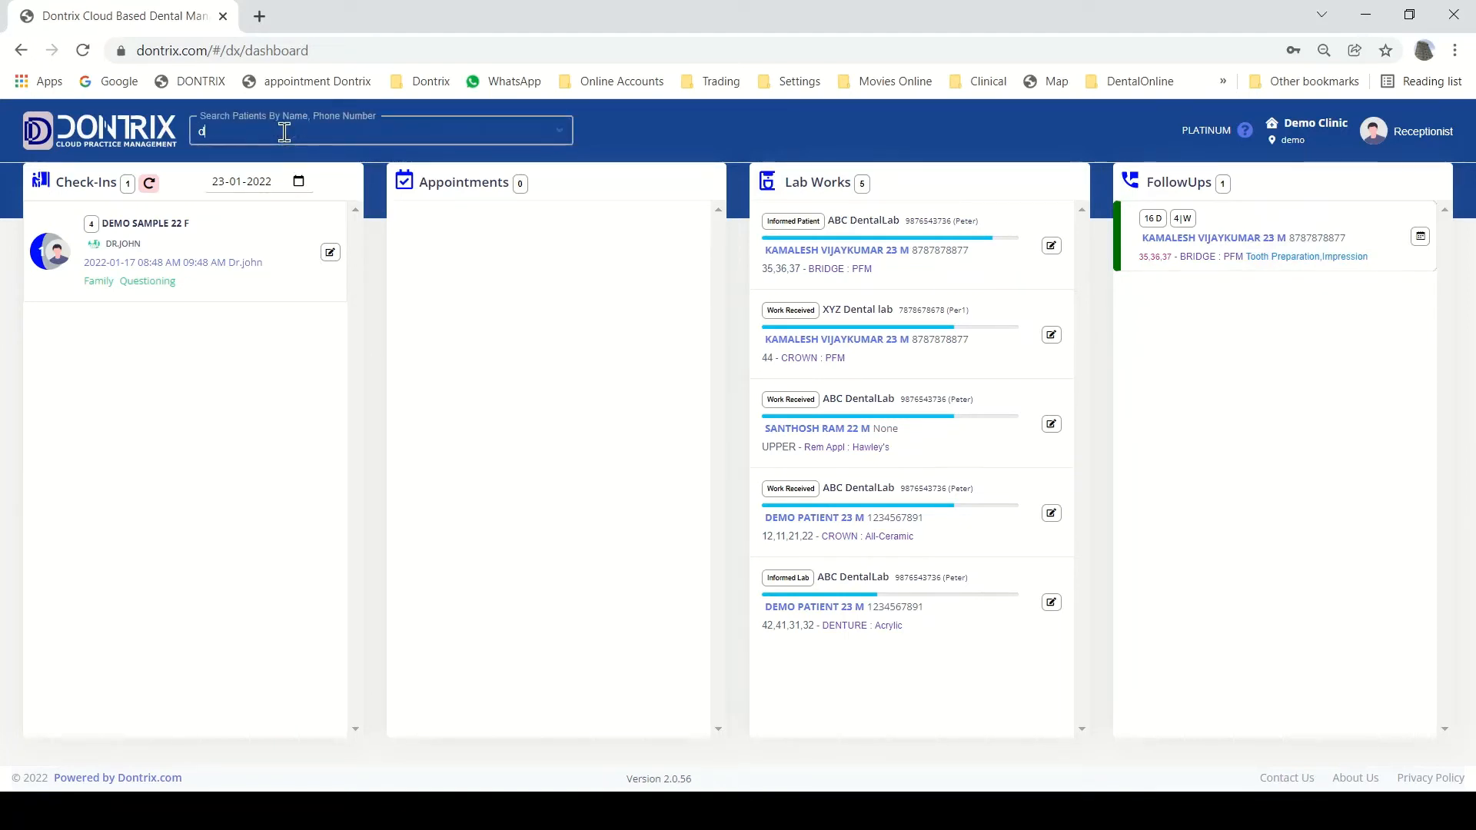
type("m")
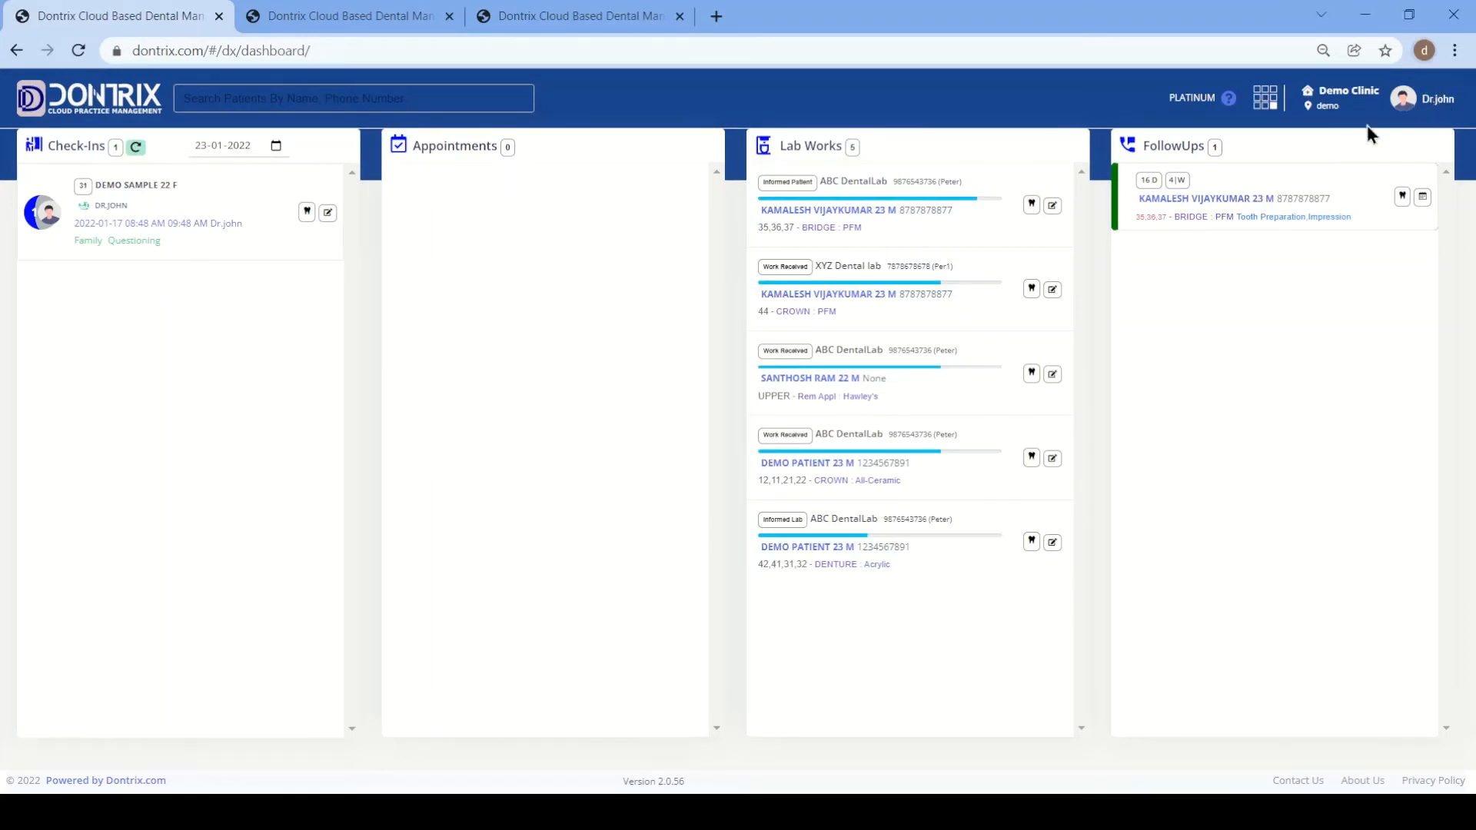
Step: From the doctor's dashboard, go to the Lab Works Manager and list all lab works without any filter
left_click(1263, 99)
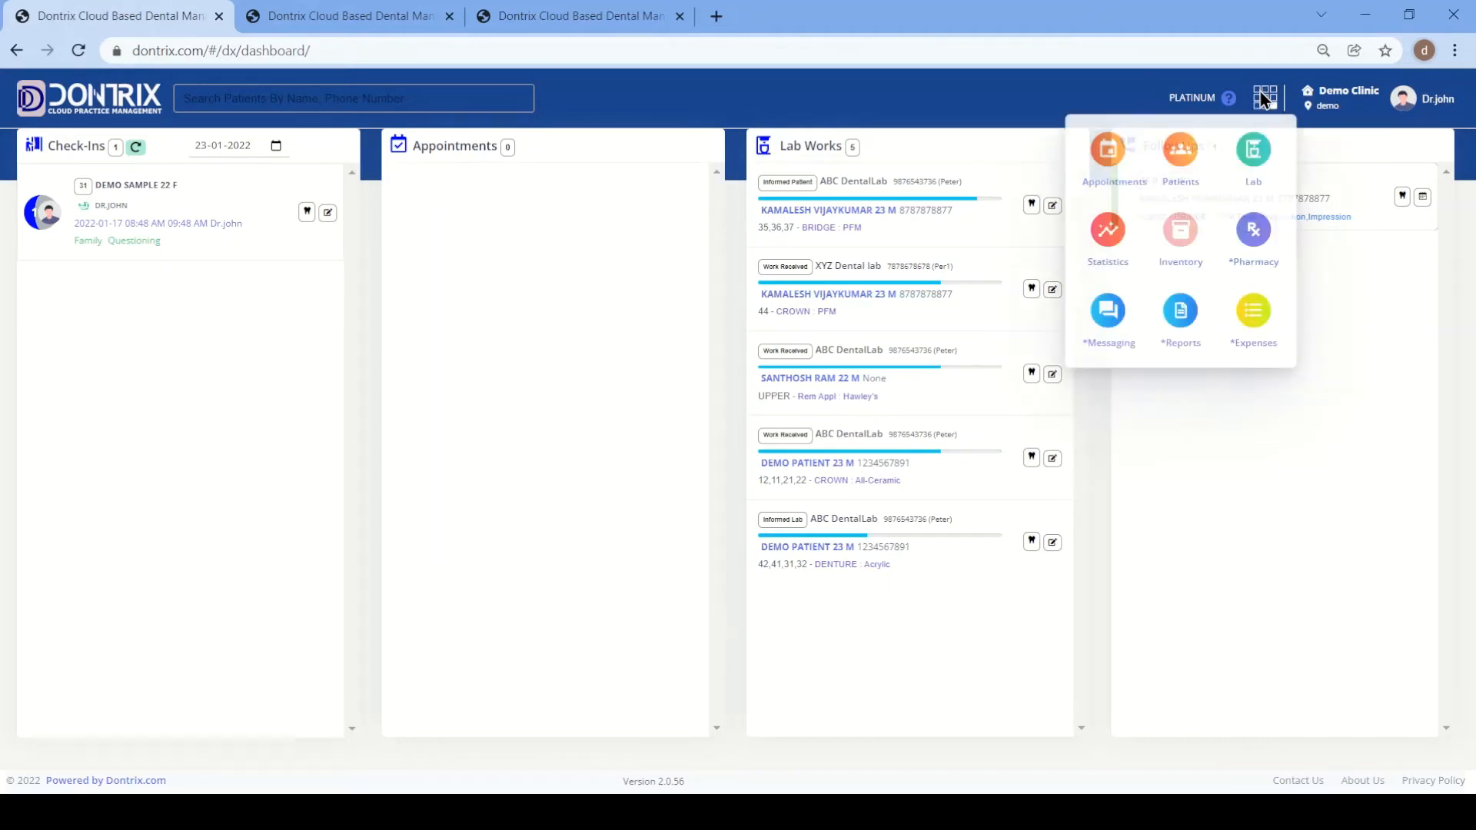
left_click(1253, 158)
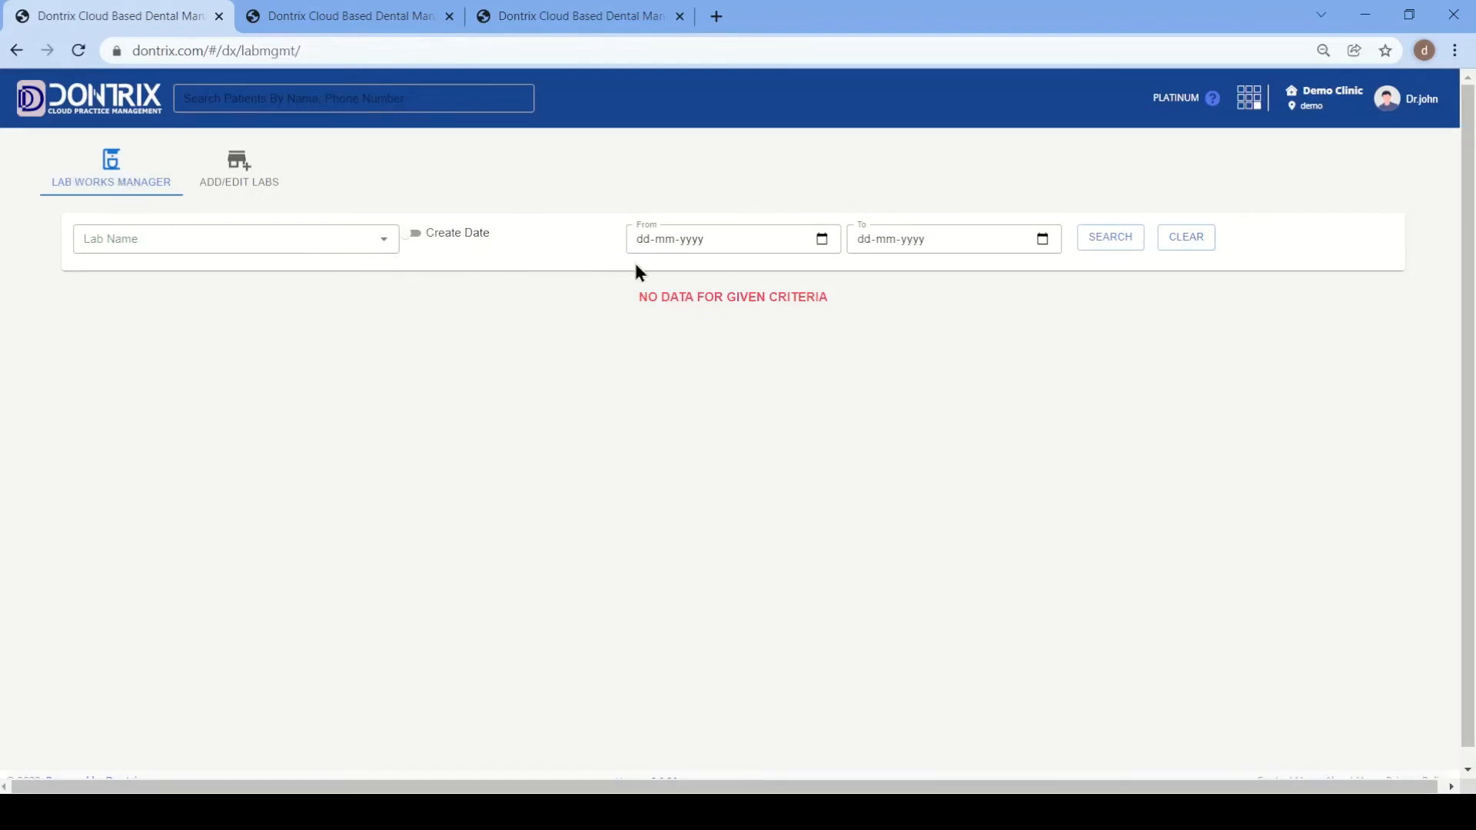
left_click(1112, 245)
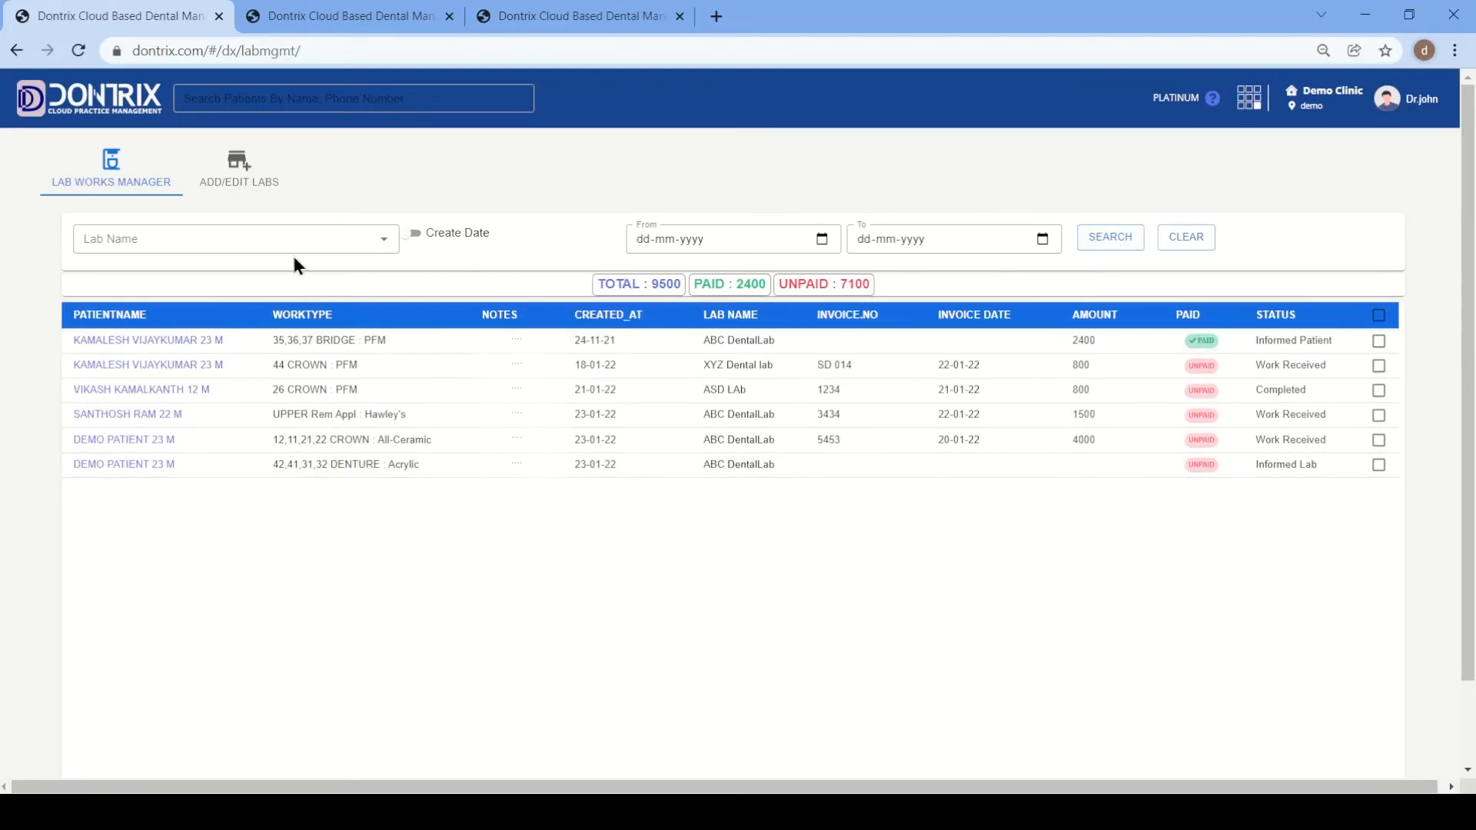
Step: Filter the lab works list to the lab ABC DentalLab
left_click(384, 240)
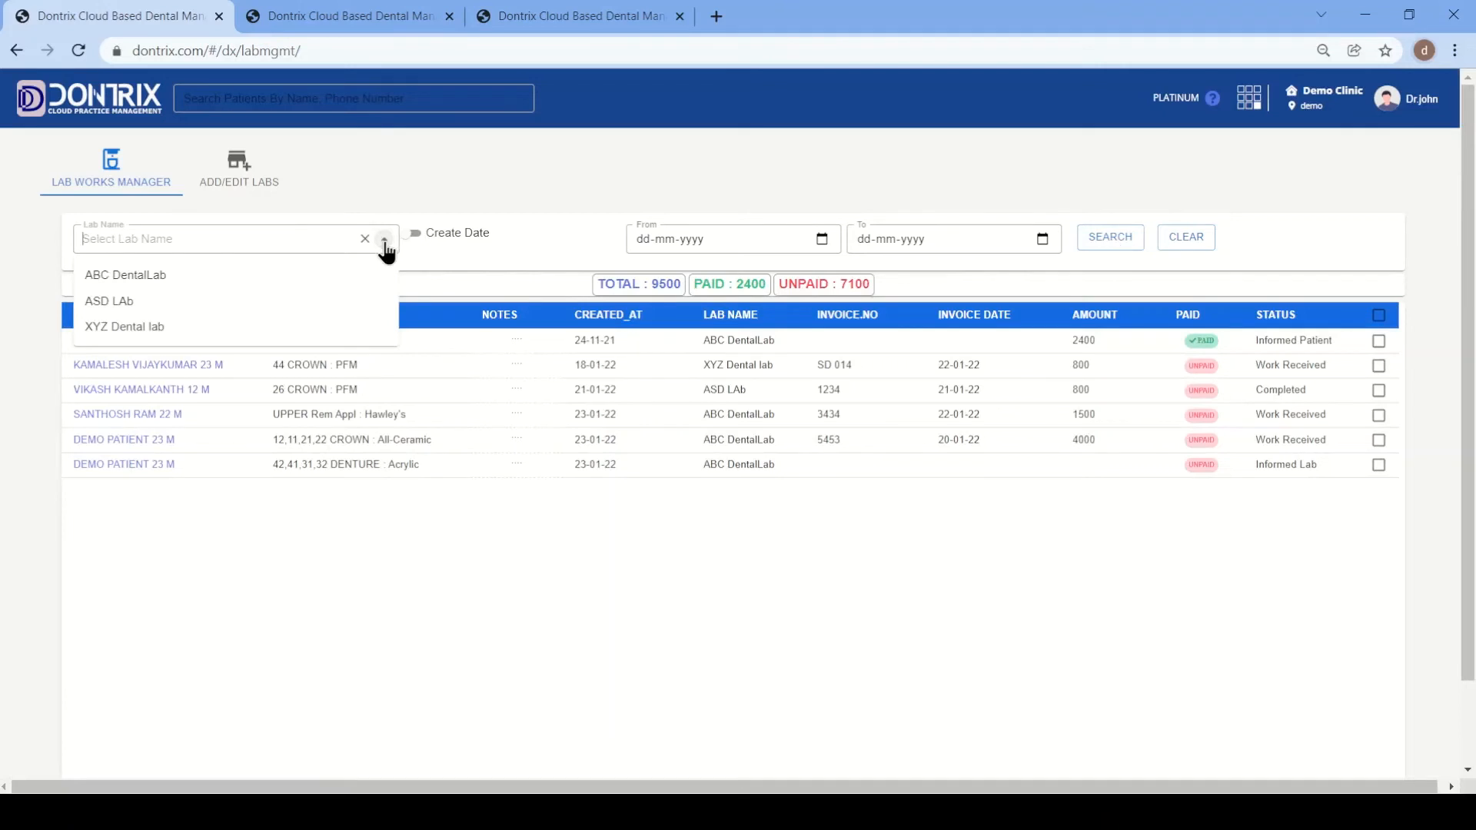
left_click(146, 276)
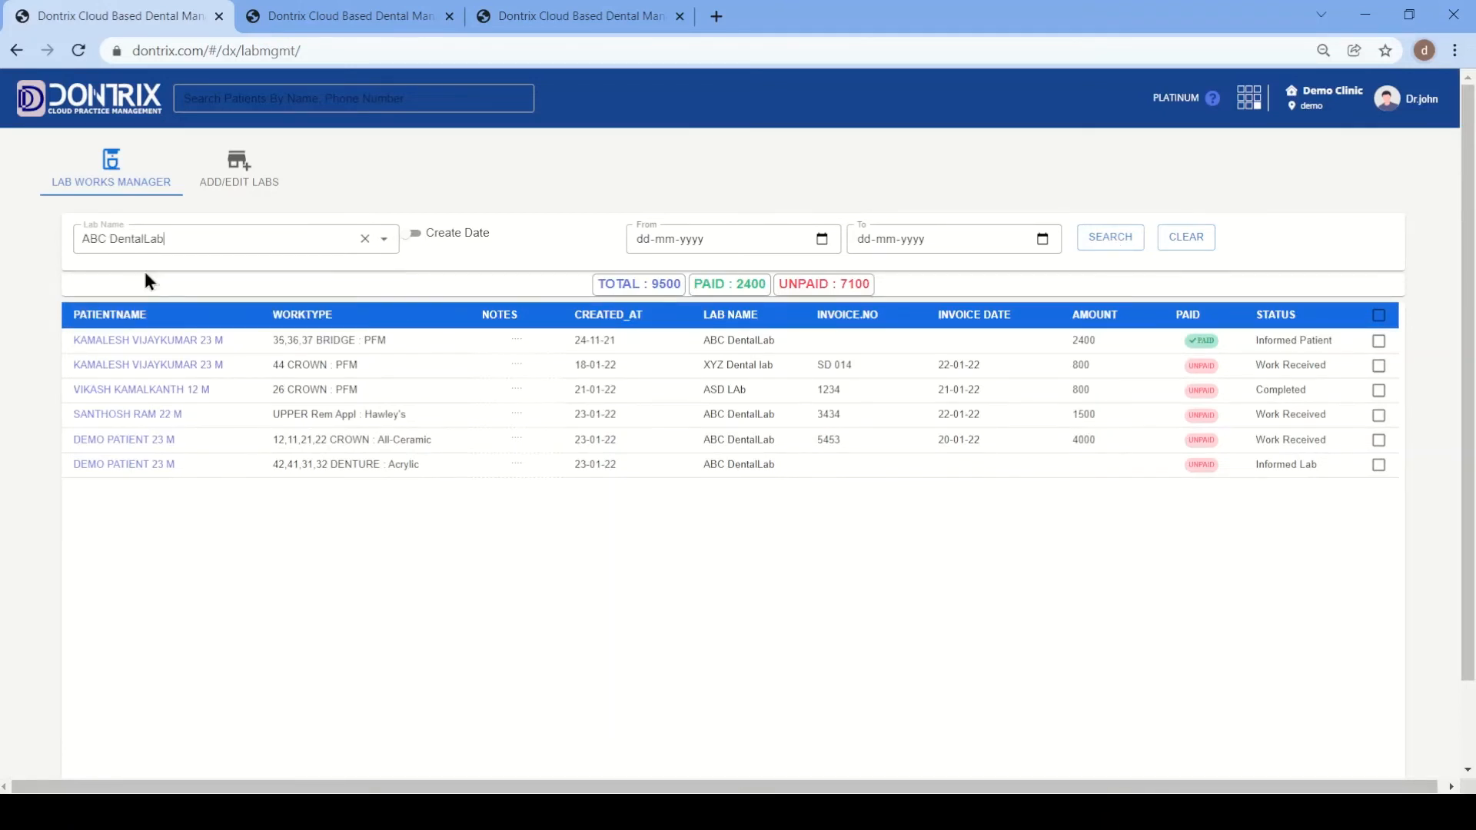
left_click(1121, 239)
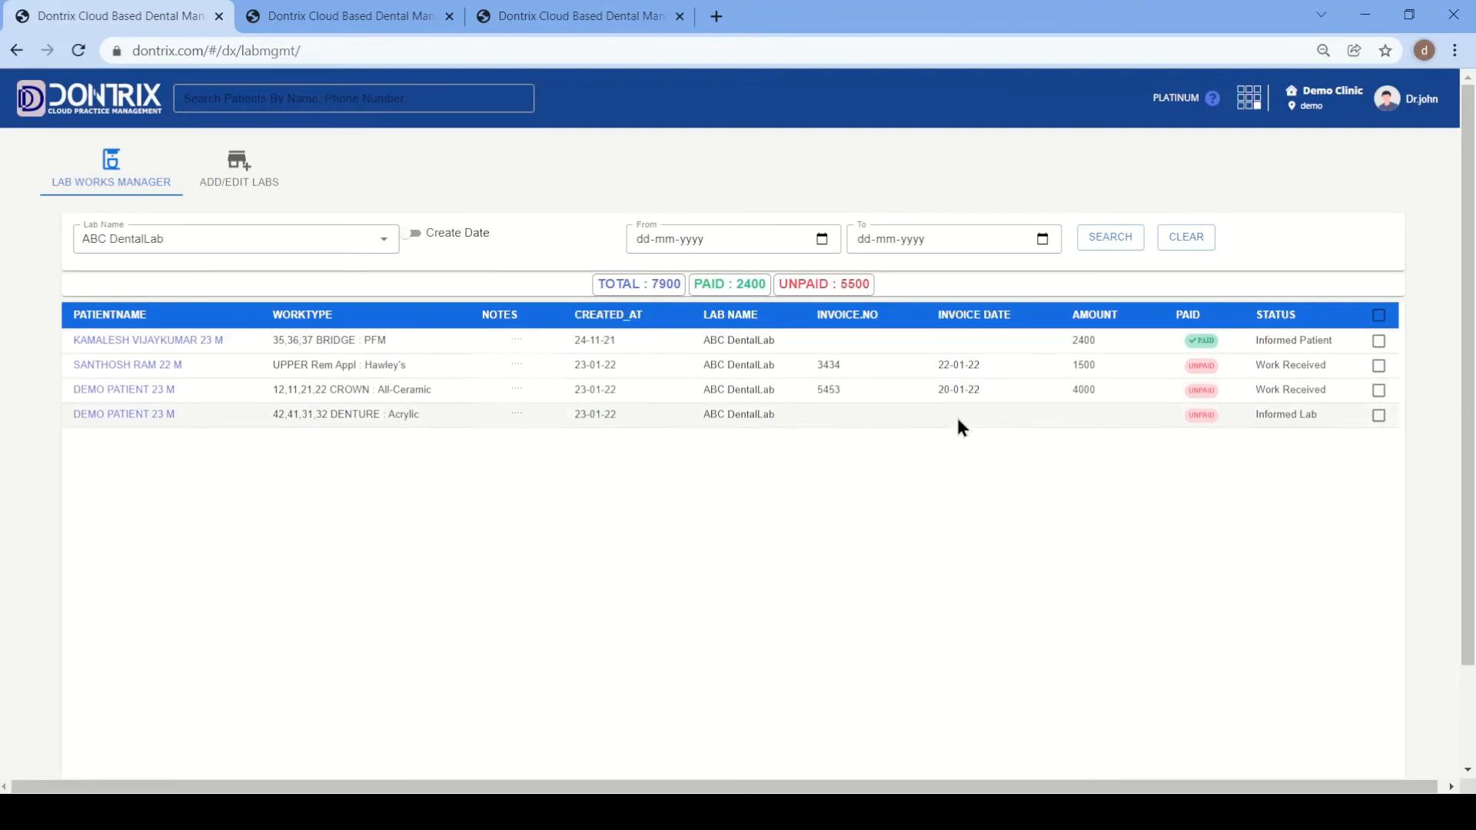
Step: Filter the ABC DentalLab works by invoice date from 01-01-2022 to 23-01-2022
left_click(412, 234)
left_click(807, 243)
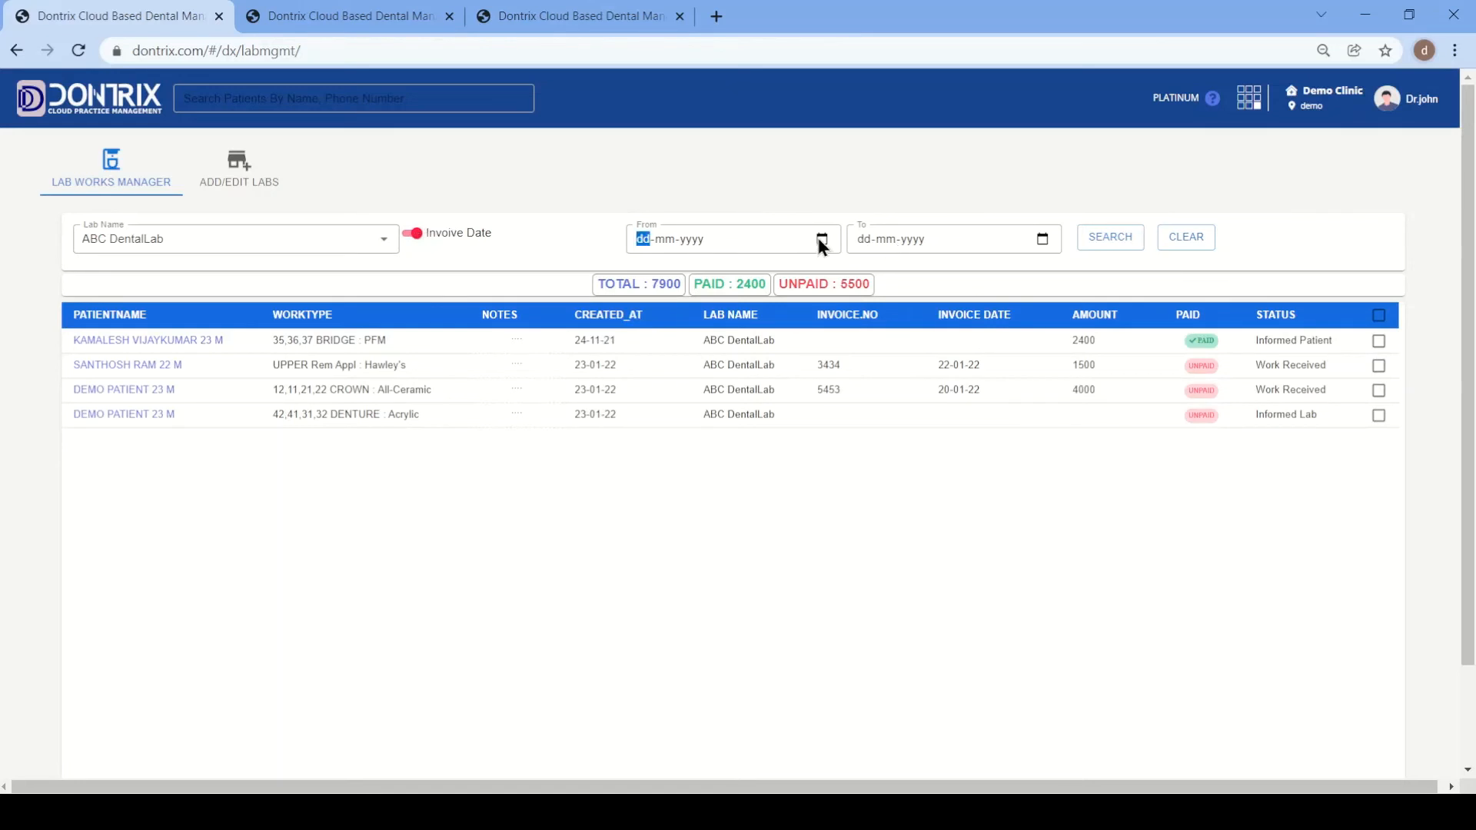
type("01012022")
left_click(1045, 244)
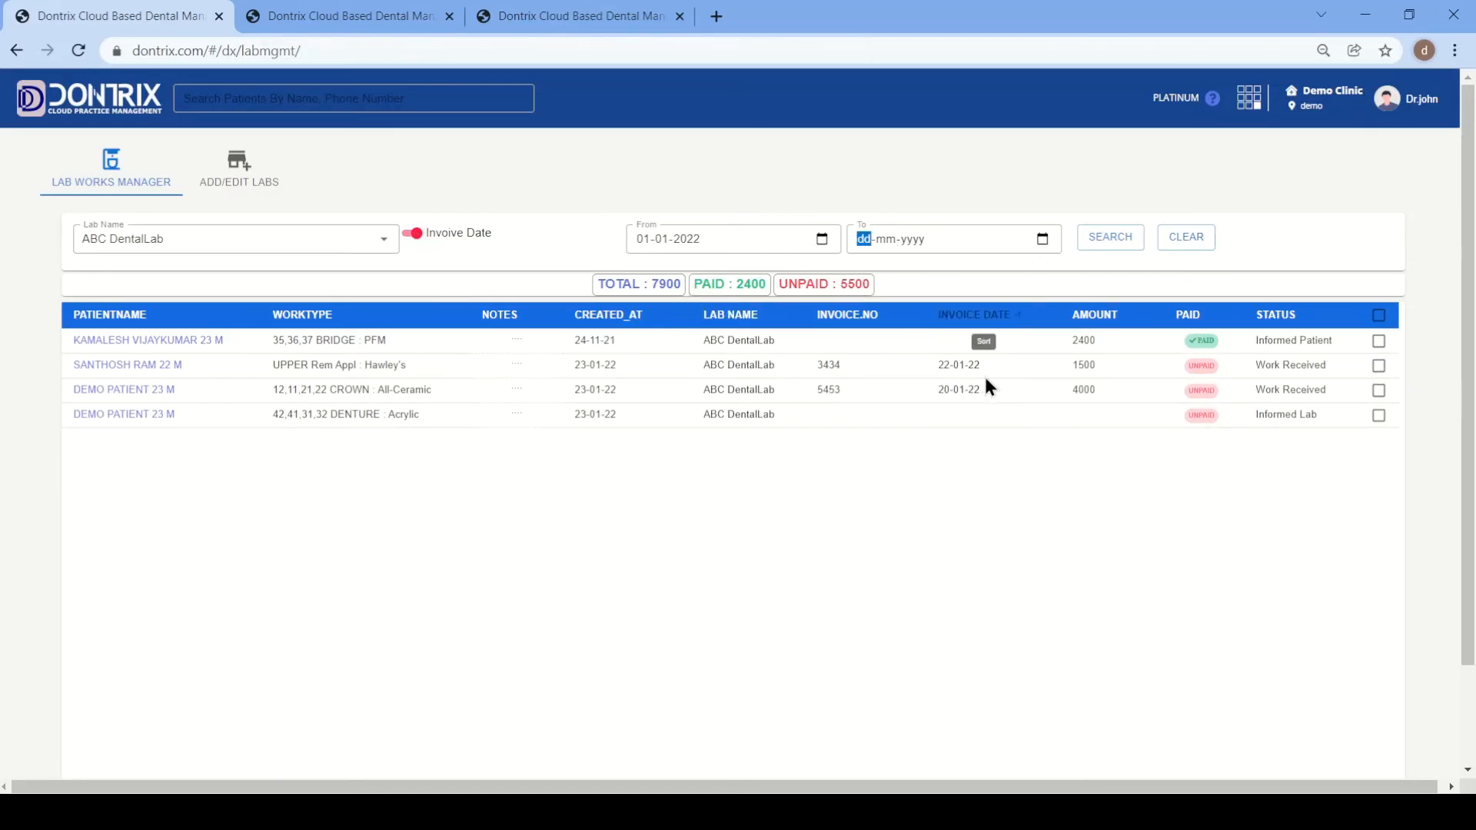
left_click(980, 437)
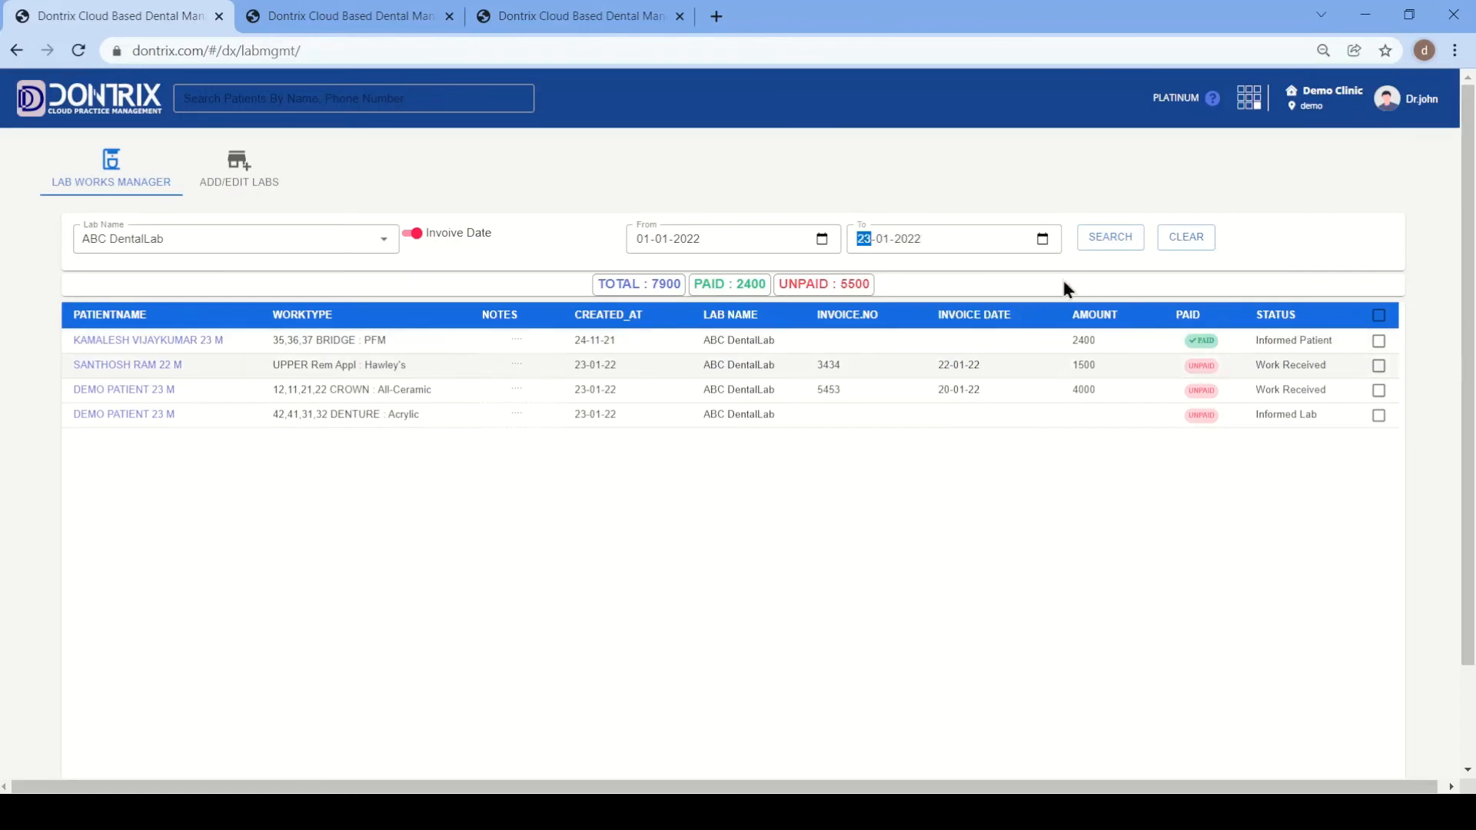
left_click(1110, 237)
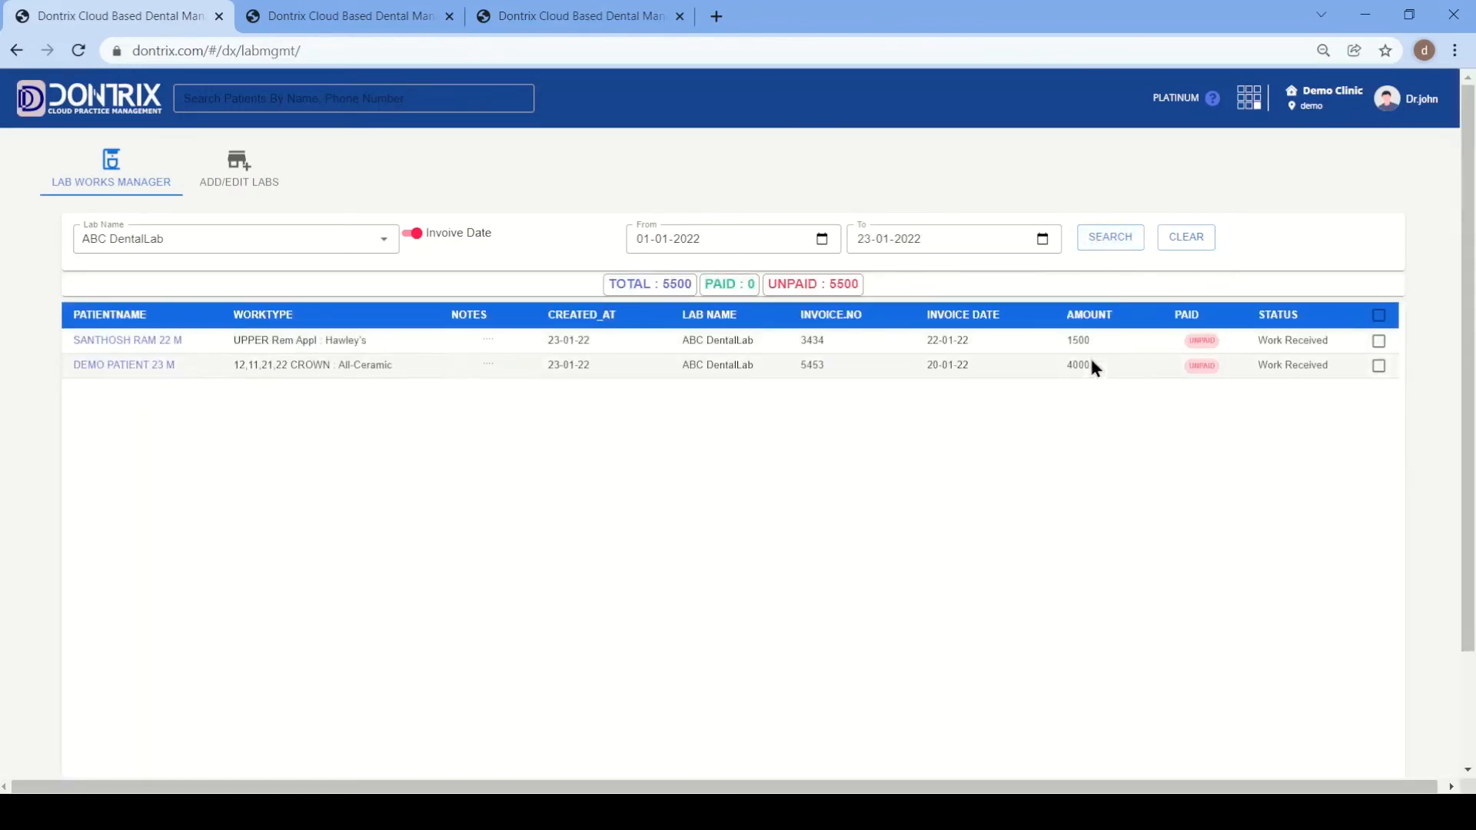
Step: Switch to the other open account's Lab Works Manager and view the status notes of each ABC DentalLab work
key("ctrl+Tab")
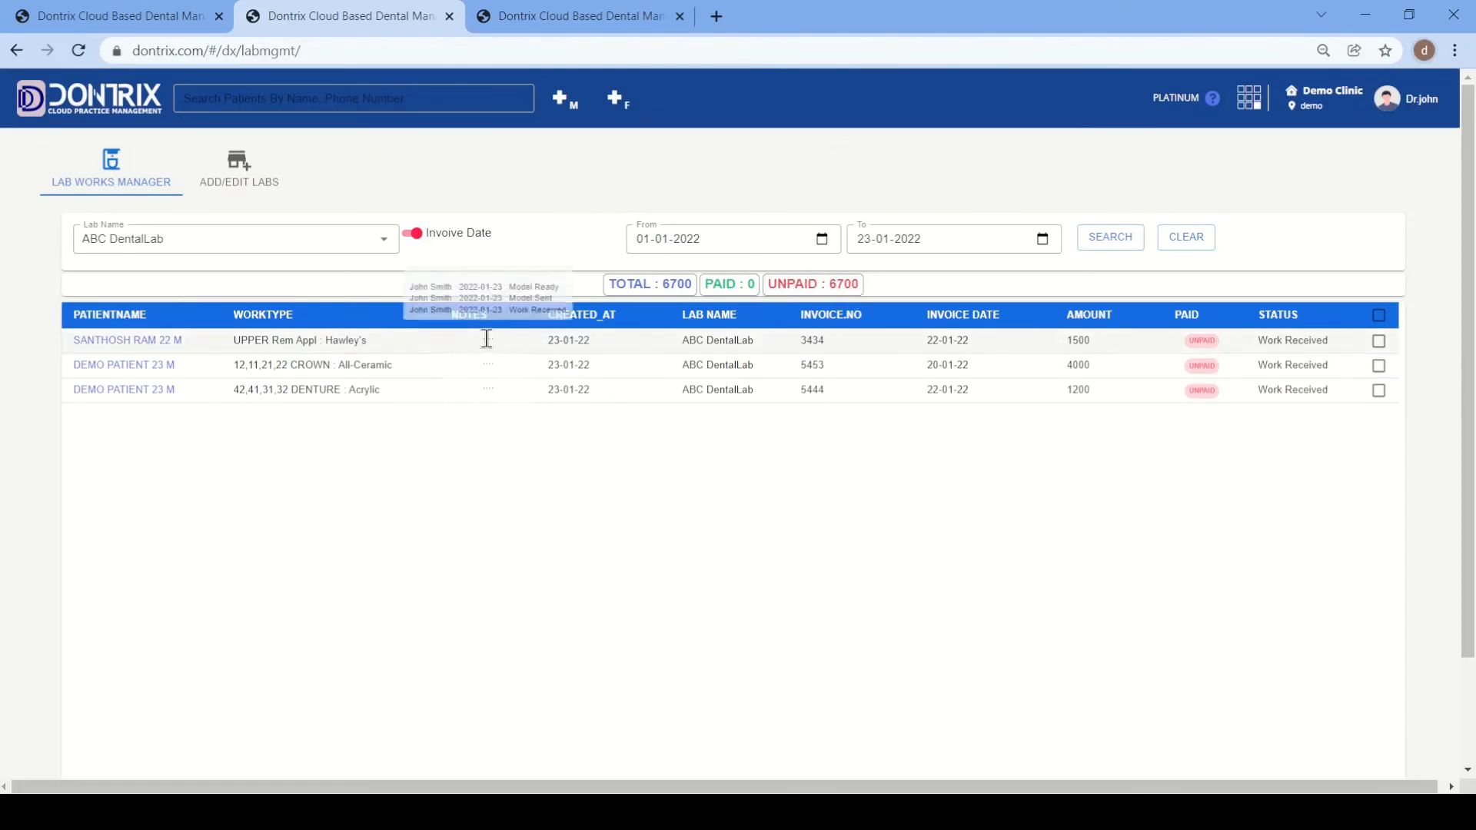
mouse_move(486, 364)
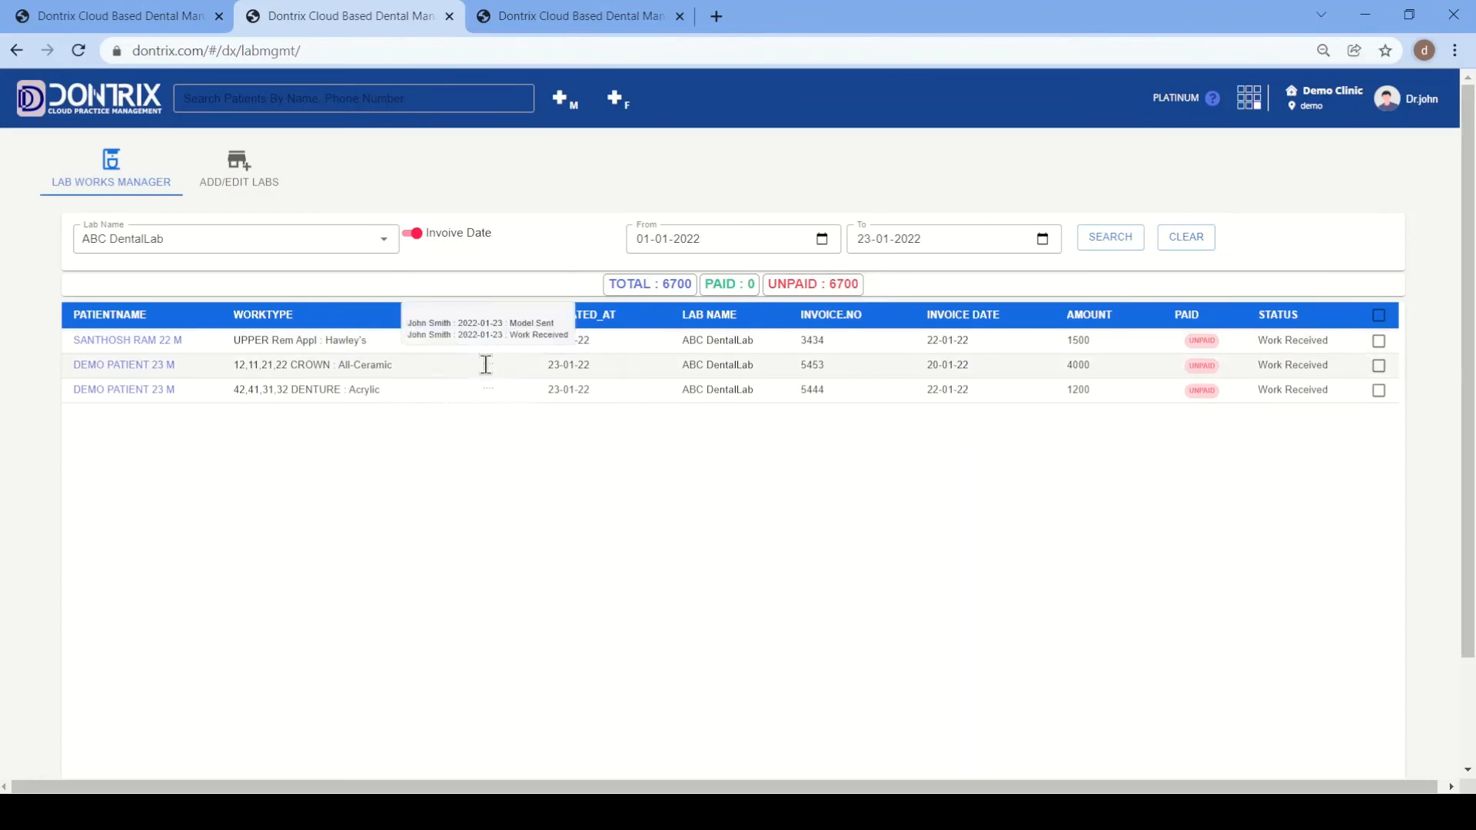
mouse_move(486, 391)
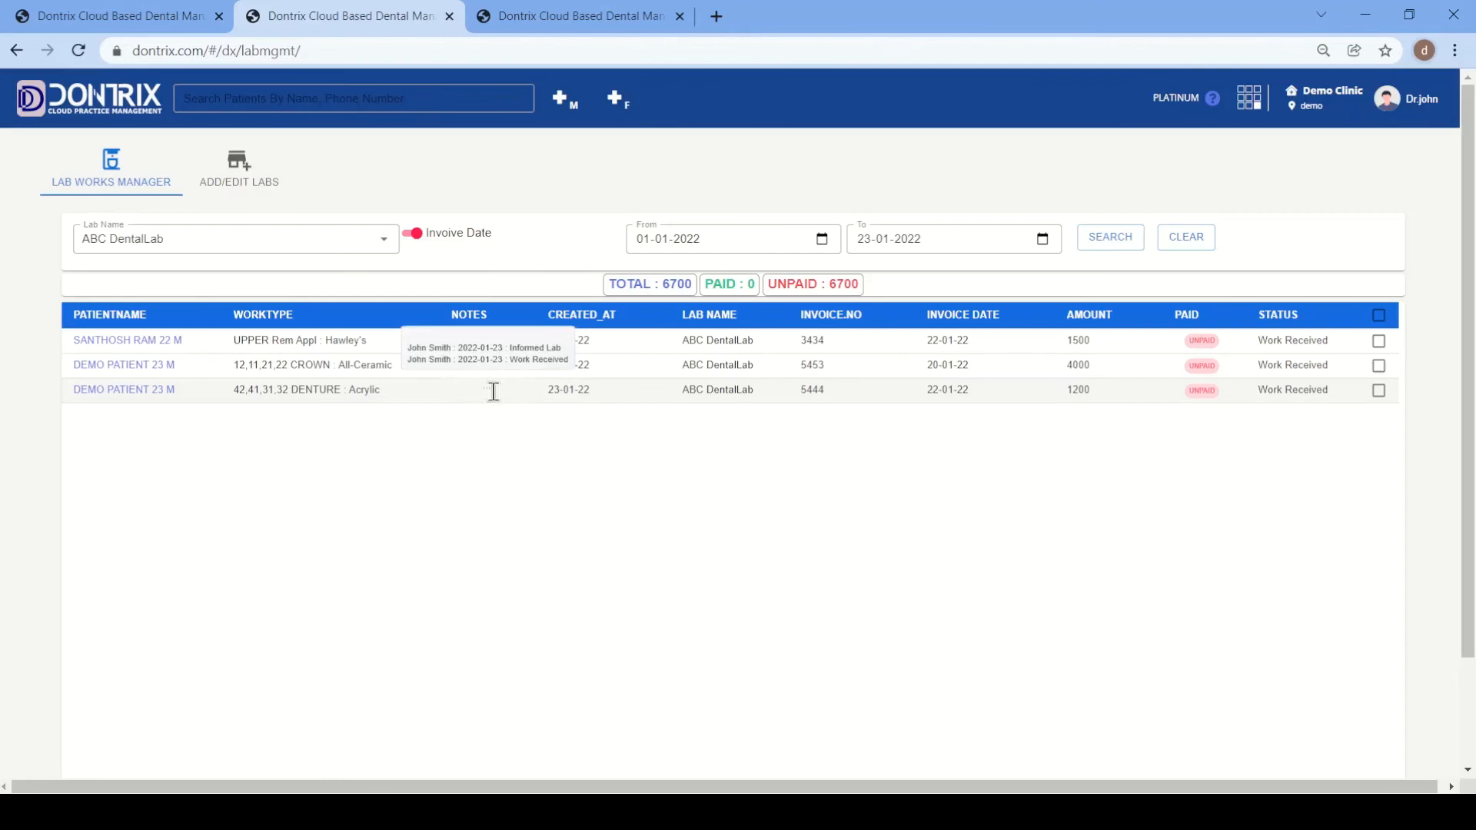
Step: Try the Informed Patient status on the Hawley's appliance work order, check its invoice, amount and paid fields, and discard the changes
left_click(146, 346)
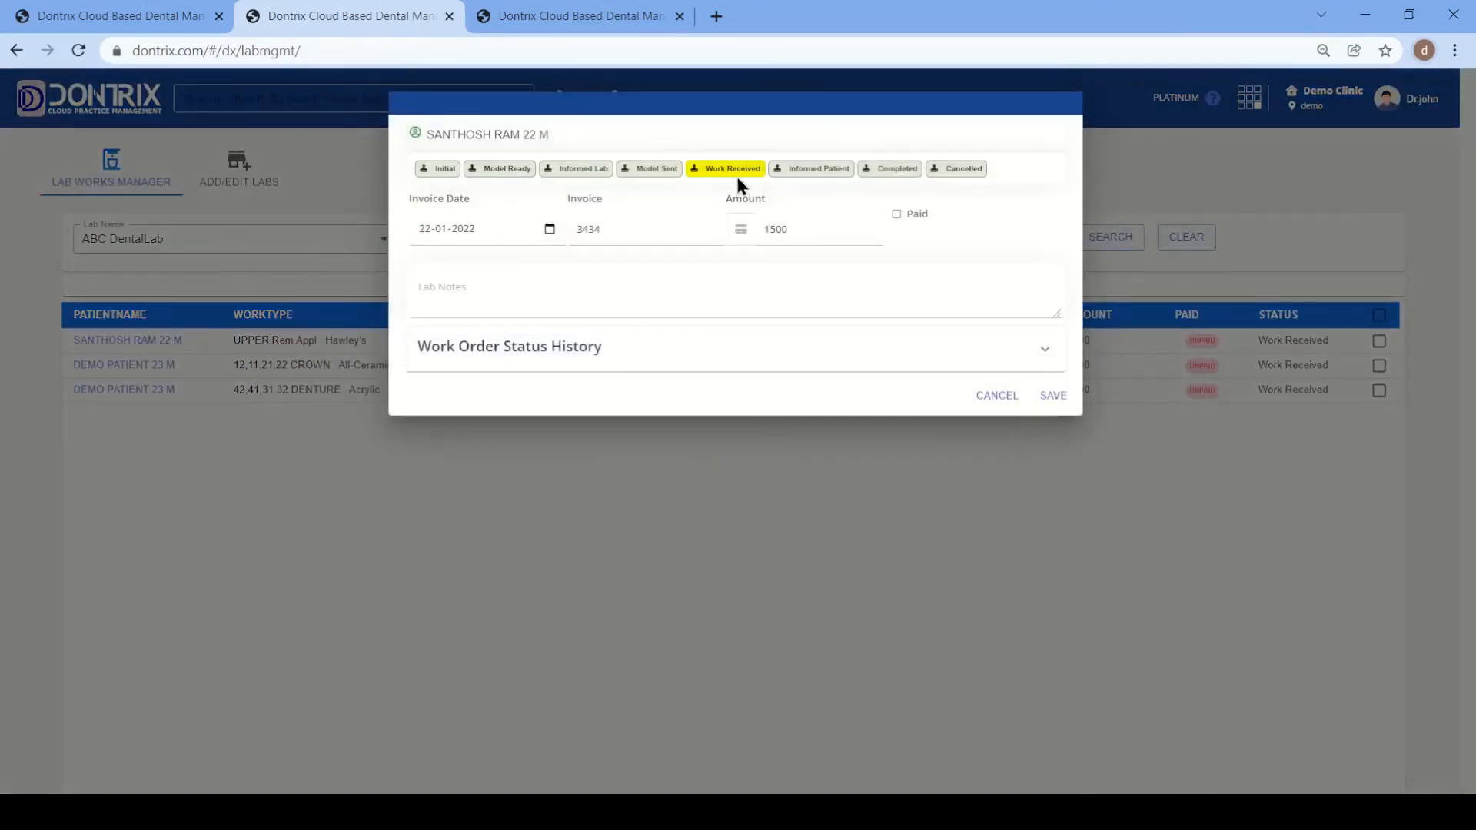
left_click(809, 170)
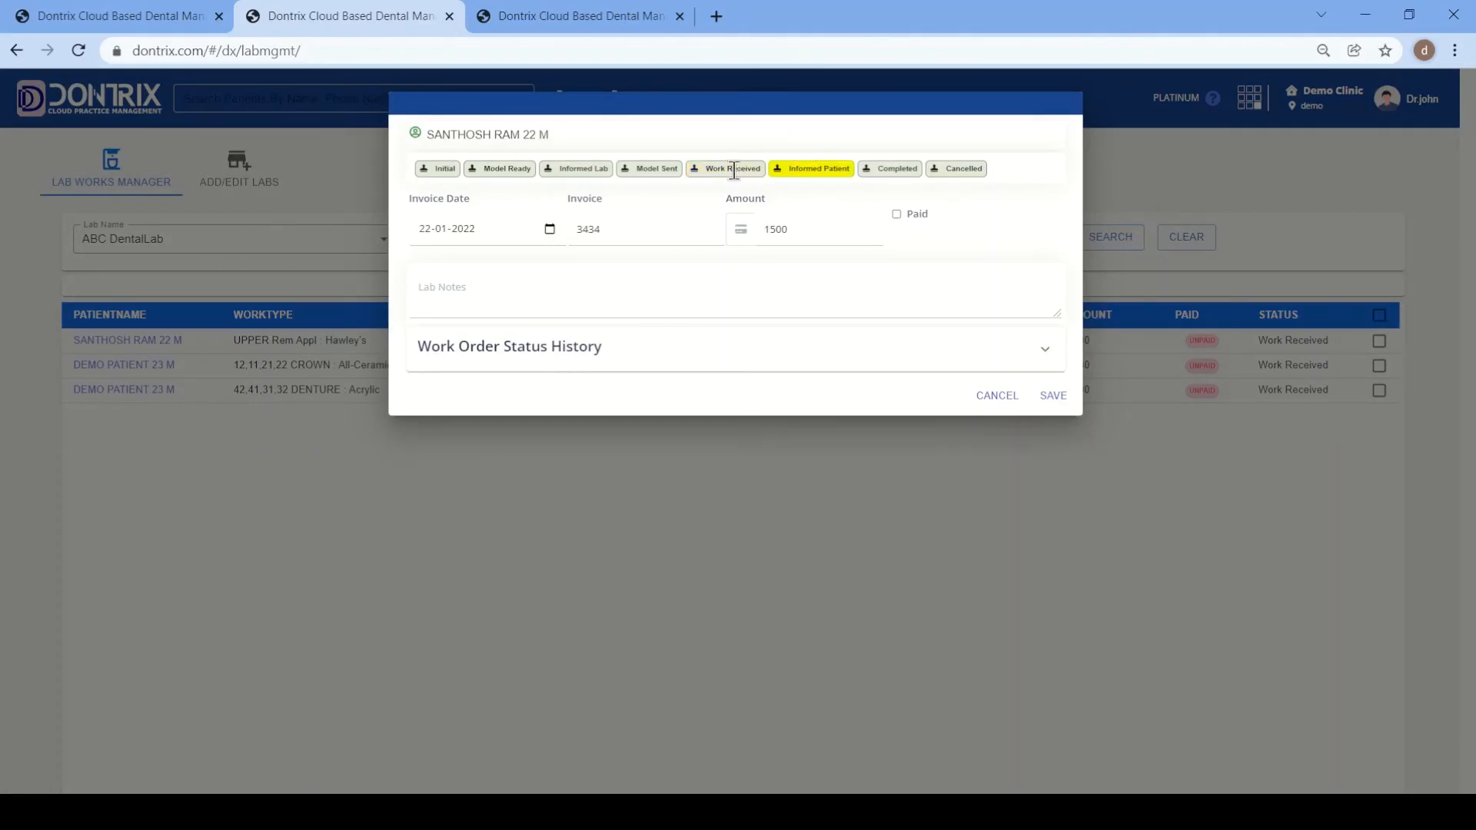
left_click(615, 225)
left_click(809, 231)
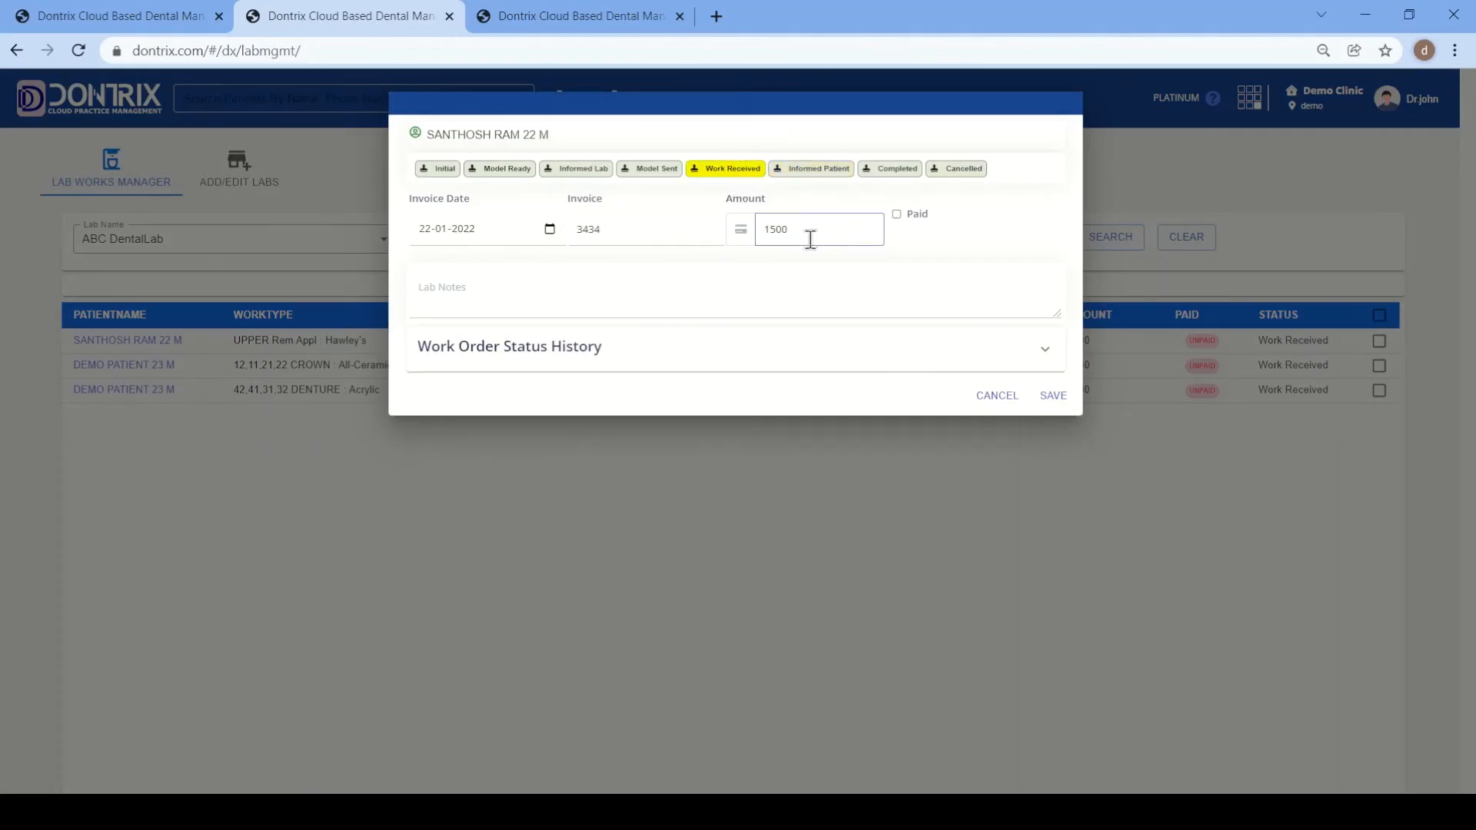
left_click(897, 272)
left_click(898, 214)
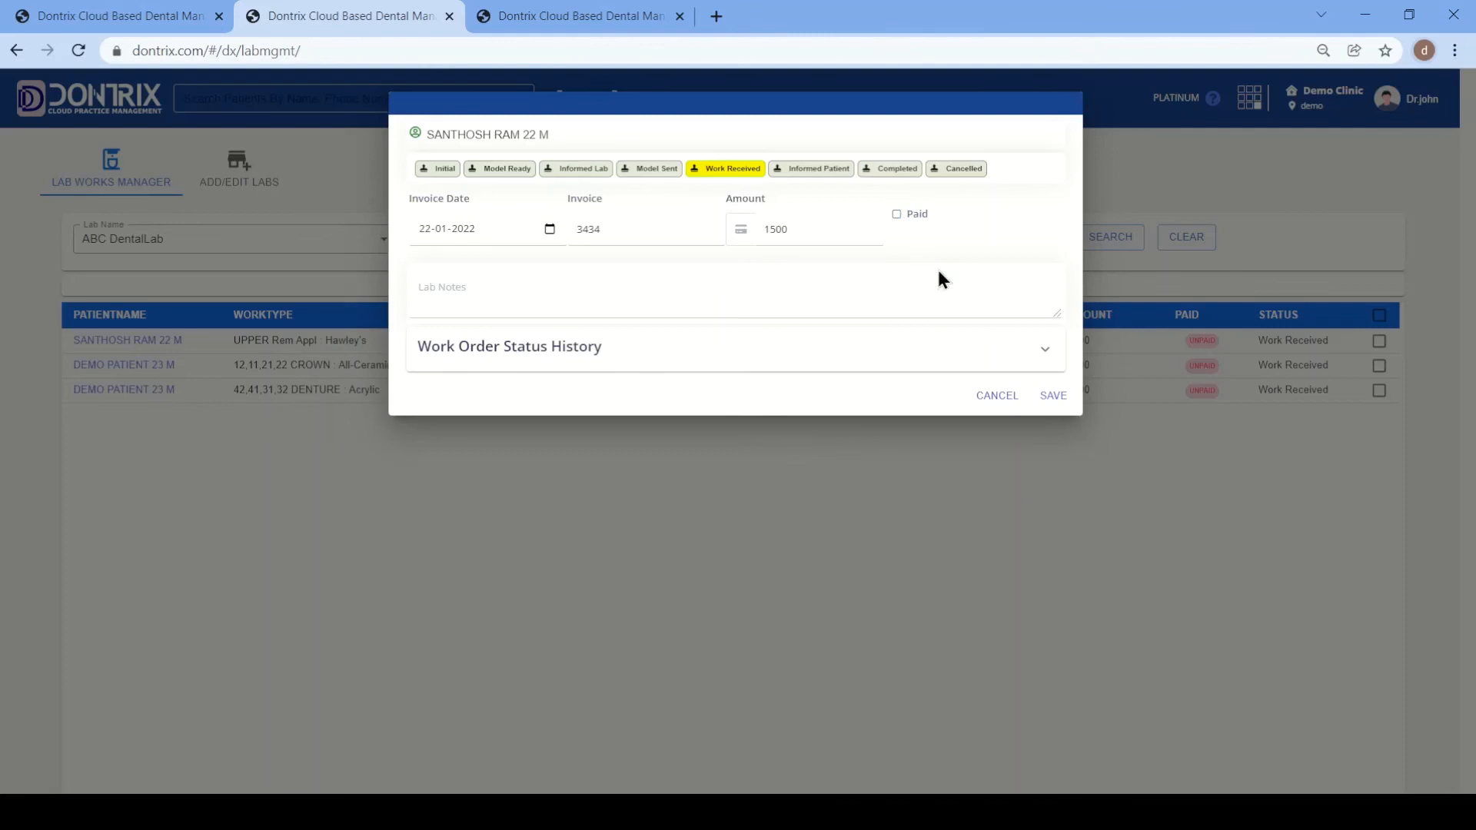
left_click(998, 397)
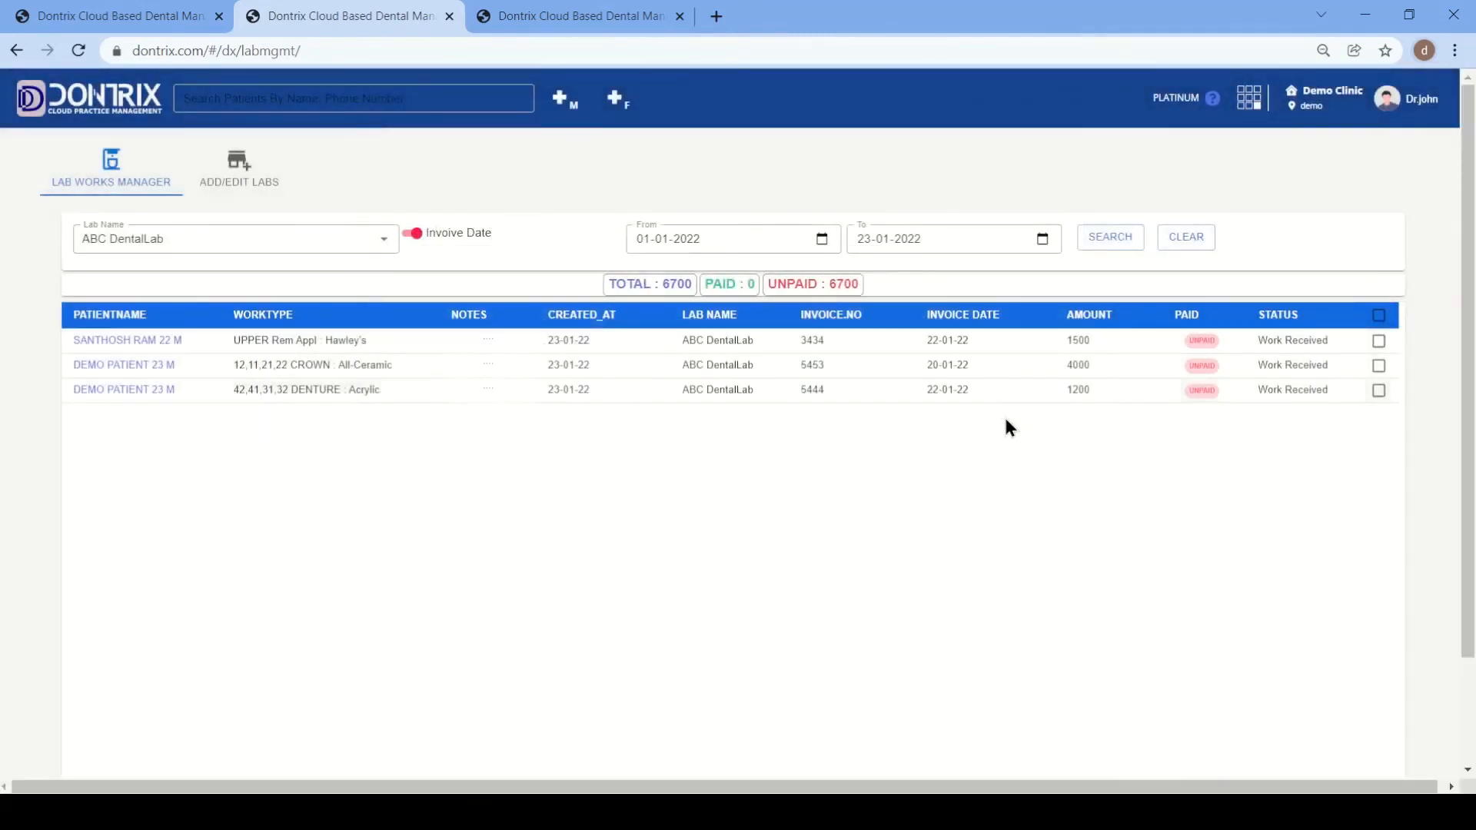
Step: Select all three ABC DentalLab works in the filtered list and mark them as paid
scroll(1035, 448, "down", 2)
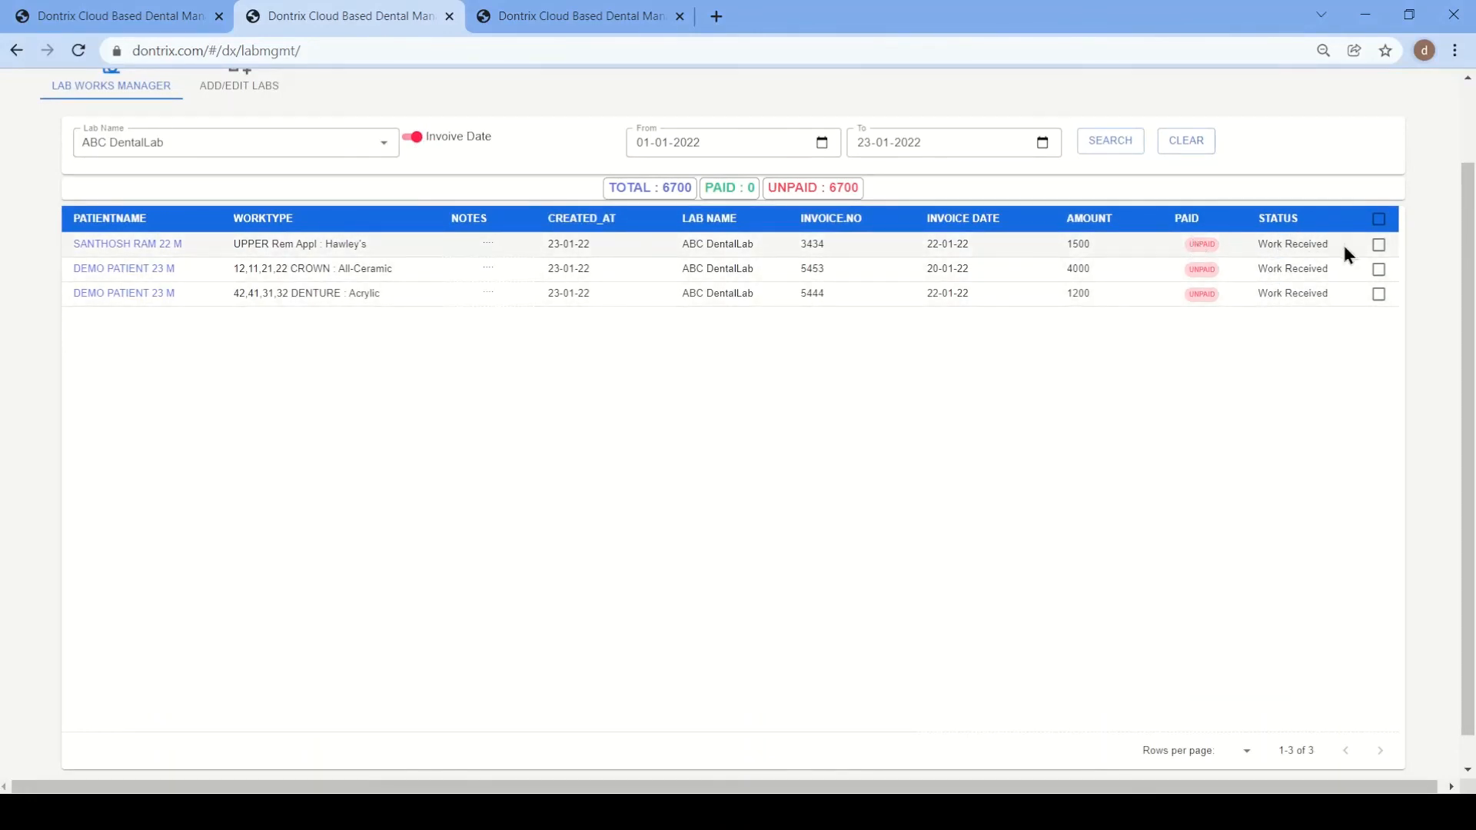
left_click(1378, 245)
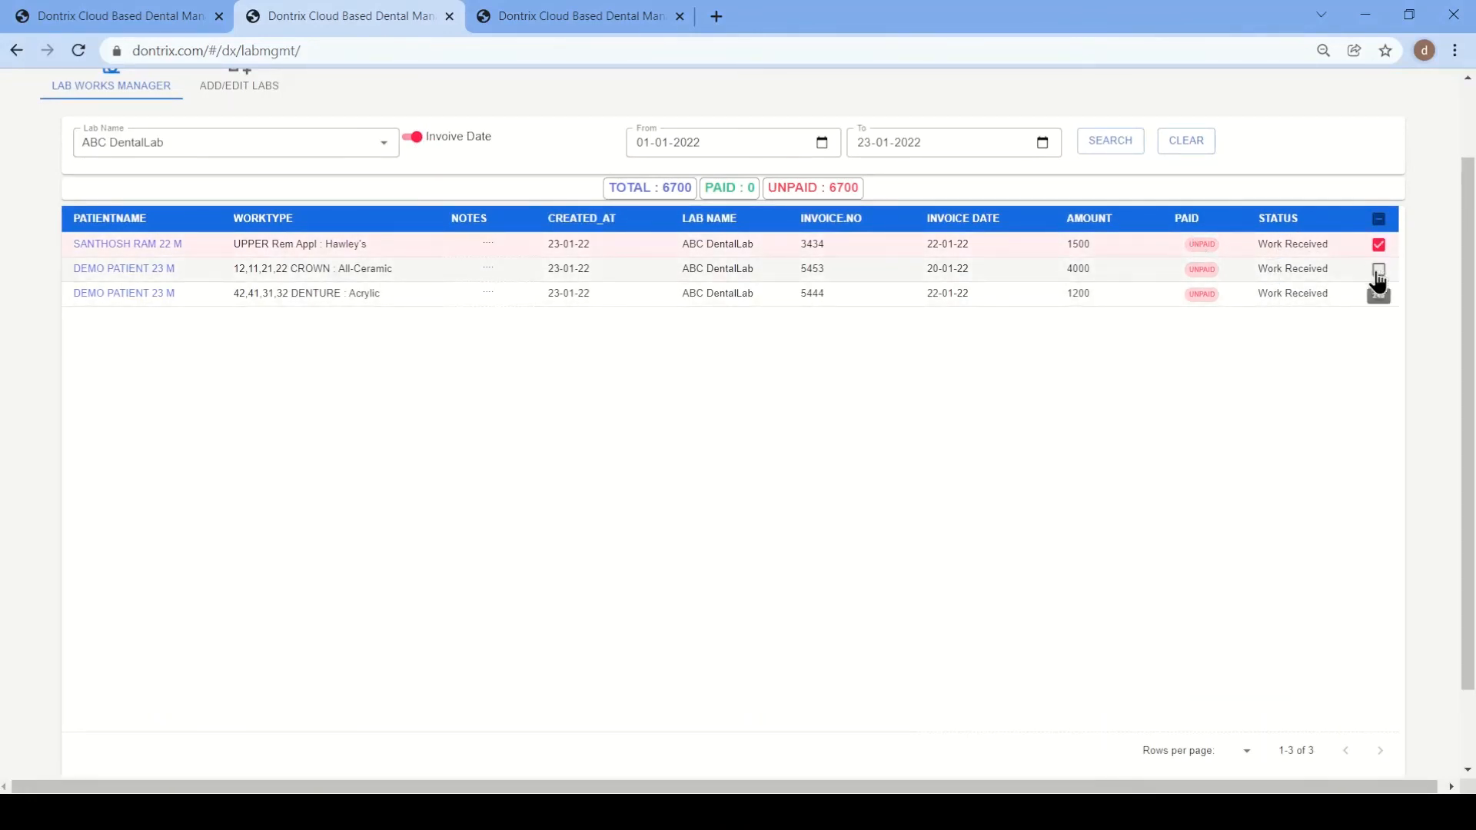
left_click(1378, 269)
left_click(1378, 293)
scroll(1379, 329, "down", 2)
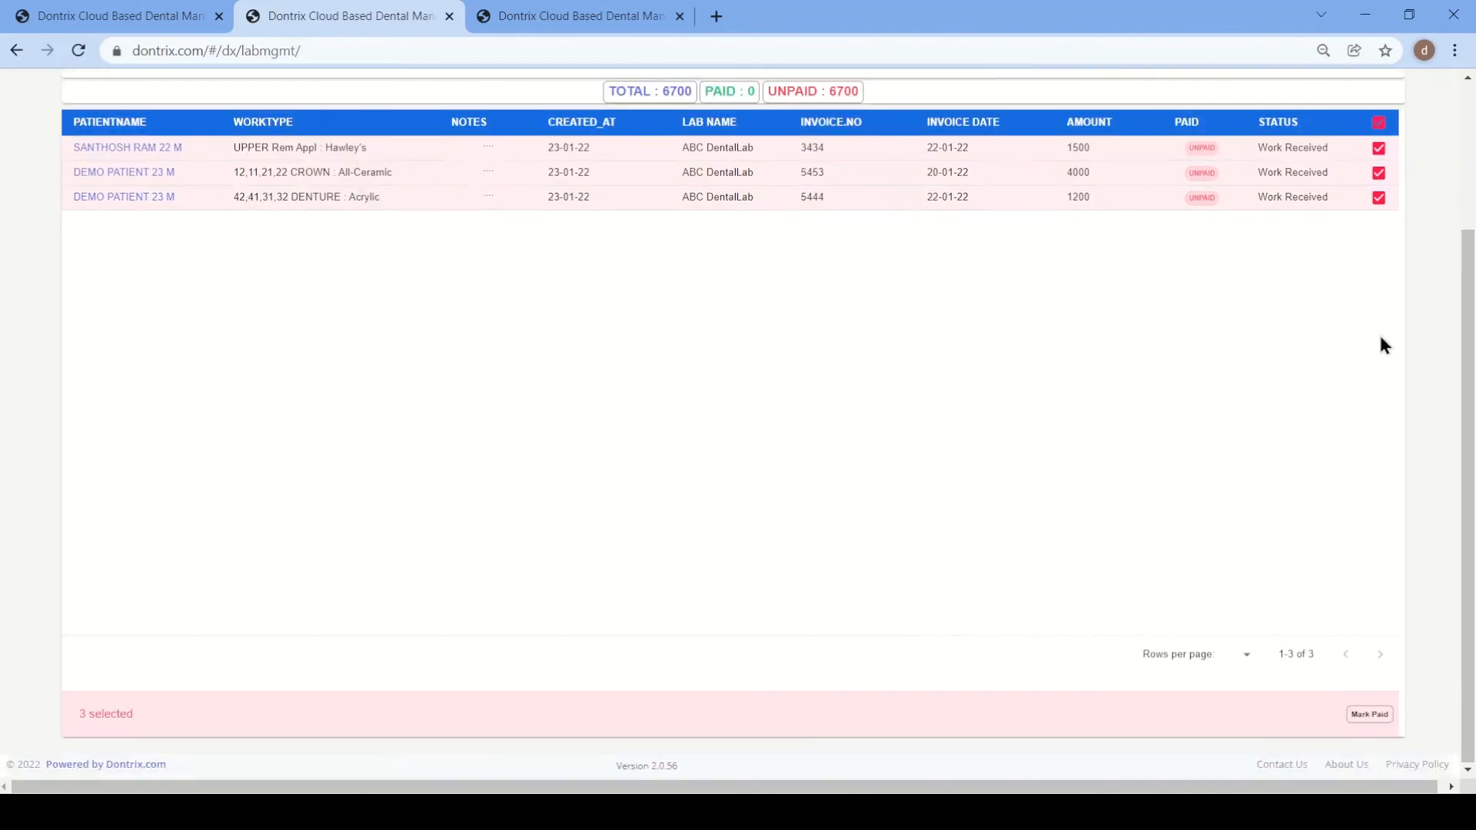
left_click(1368, 713)
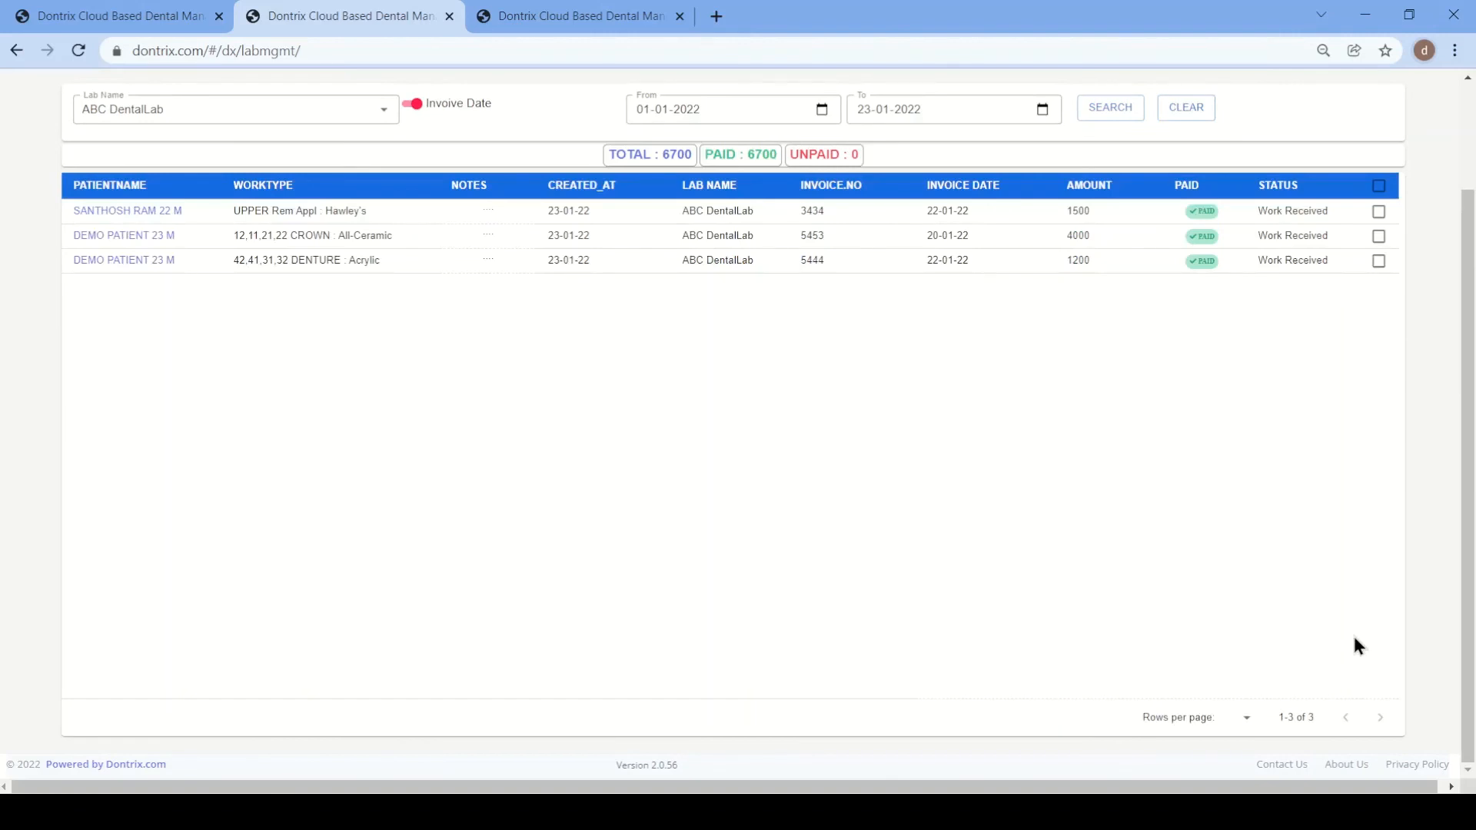
scroll(1317, 584, "up", 2)
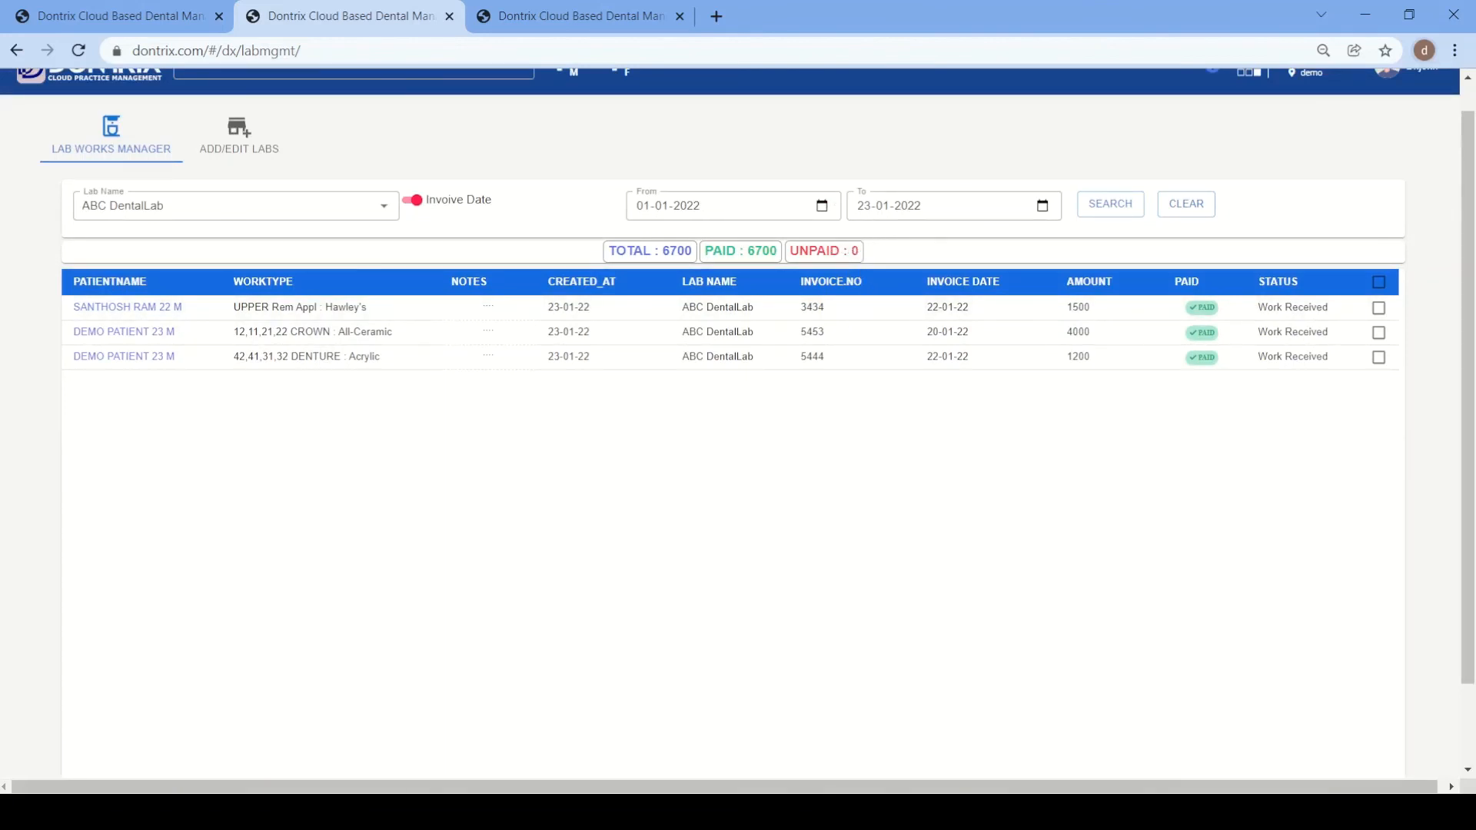
left_click(840, 811)
left_click(1367, 513)
left_click_drag(745, 247, 778, 251)
left_click(784, 284)
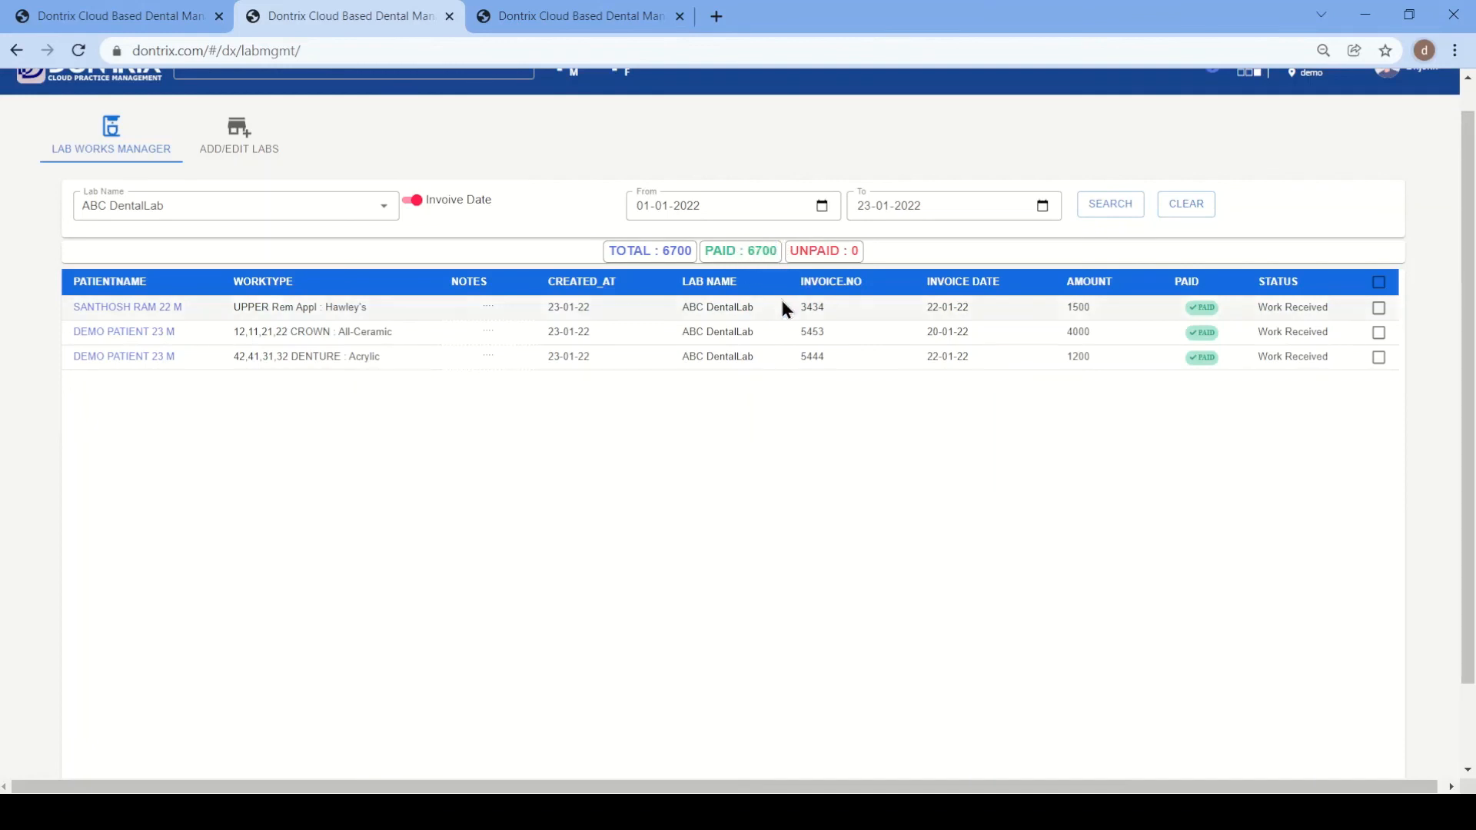